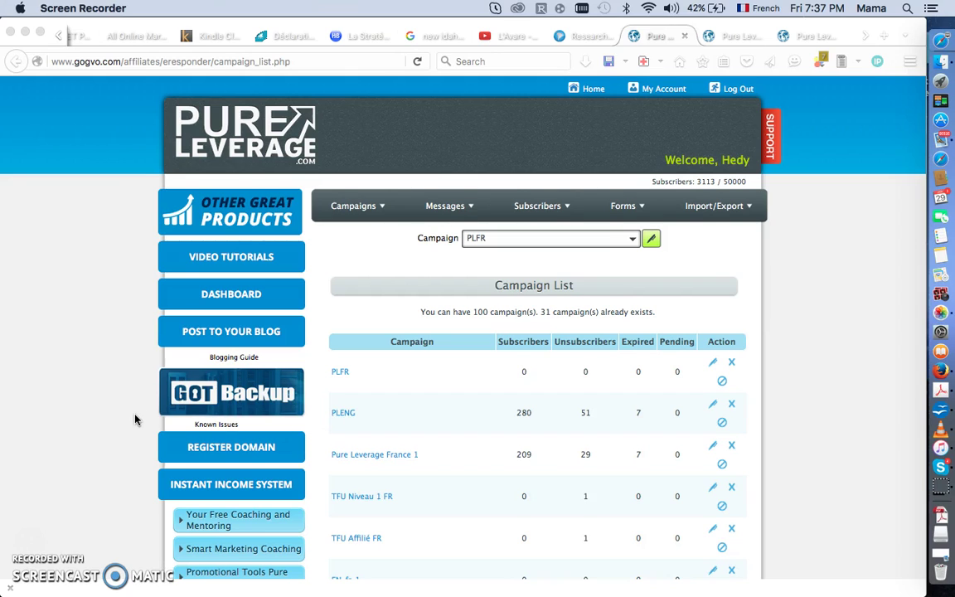
# Start a new campaign and name it Outils Marketing.
pyautogui.scroll(-4, 134, 417)
pyautogui.scroll(2, 82, 343)
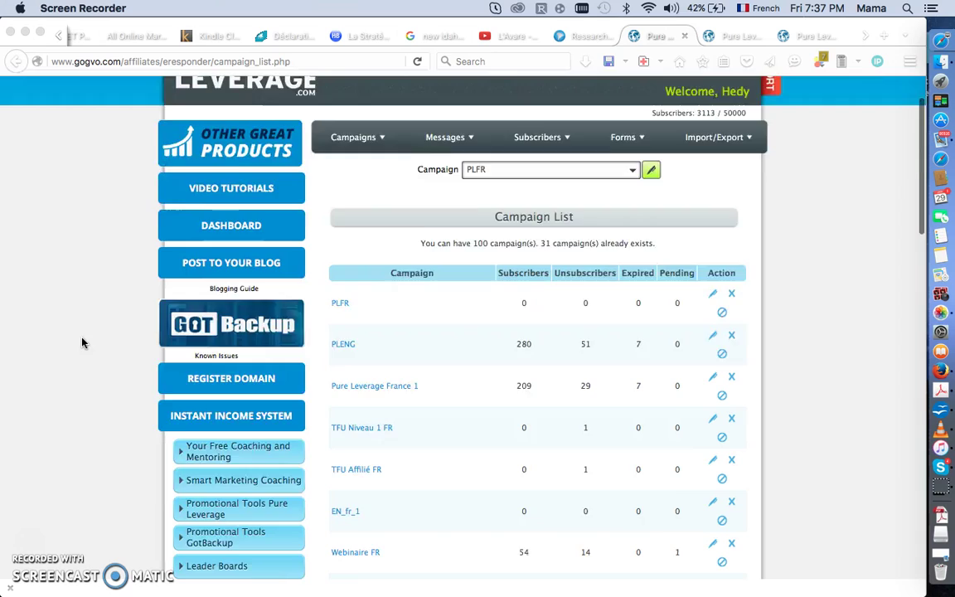
pyautogui.scroll(2, 83, 343)
pyautogui.moveTo(329, 217)
pyautogui.click(368, 265)
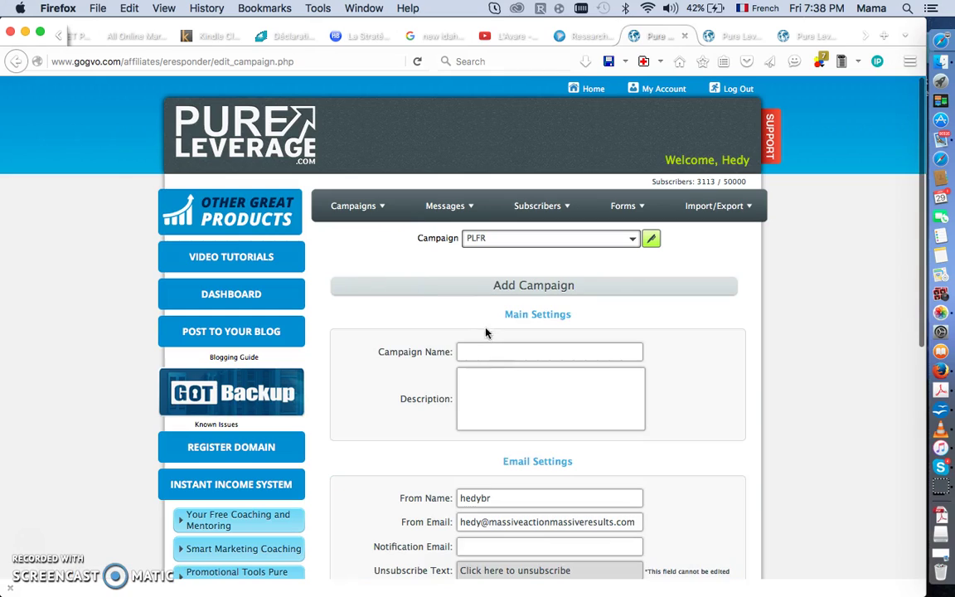
pyautogui.click(492, 345)
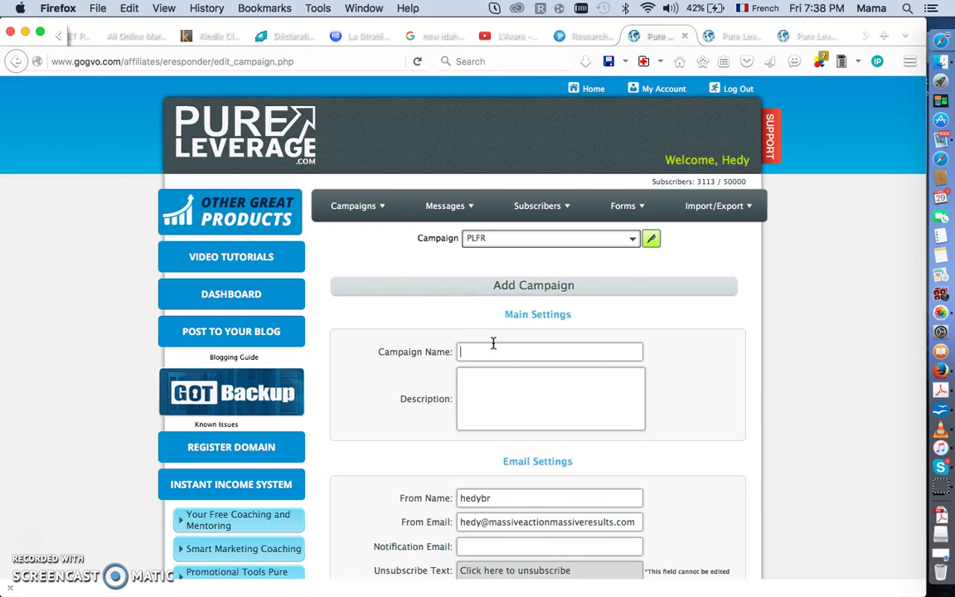
pyautogui.write('ou')
pyautogui.click(526, 369)
# Replace the From Name with the sender's full name and fill the notification e-mail from a suggestion.
pyautogui.scroll(-3, 485, 396)
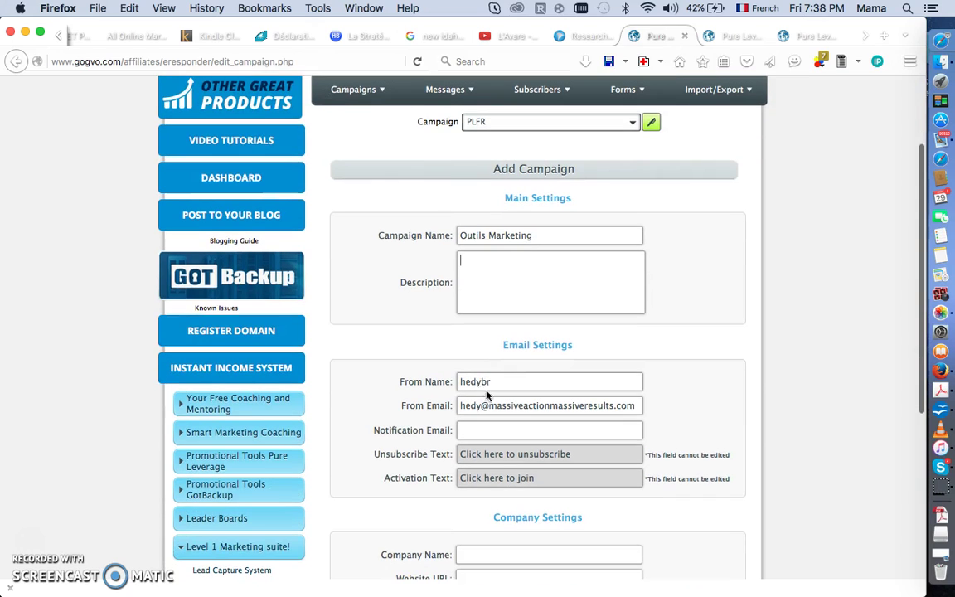
pyautogui.moveTo(505, 380); pyautogui.dragTo(437, 381)
pyautogui.press('BackSpace')
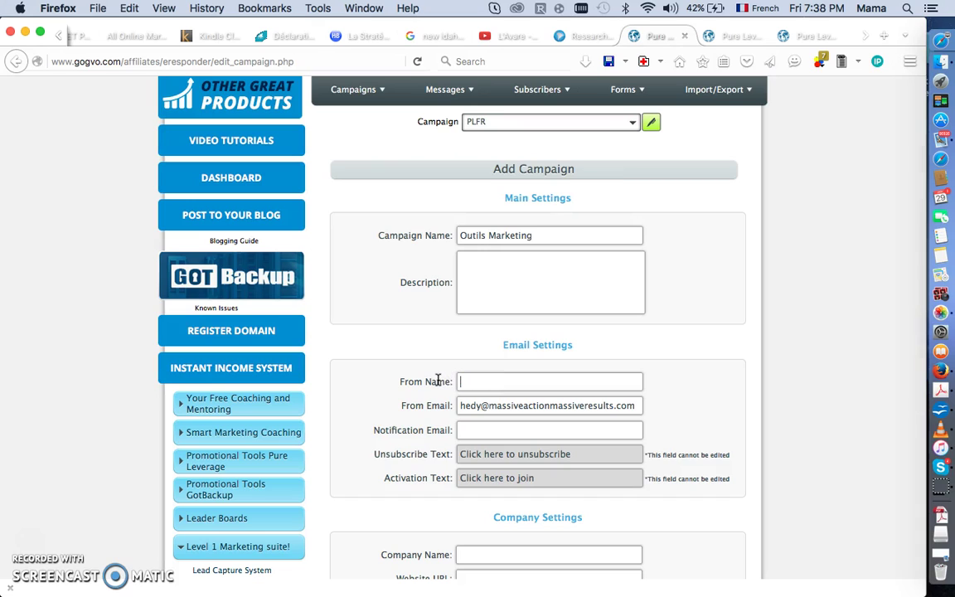
pyautogui.write('Hedy')
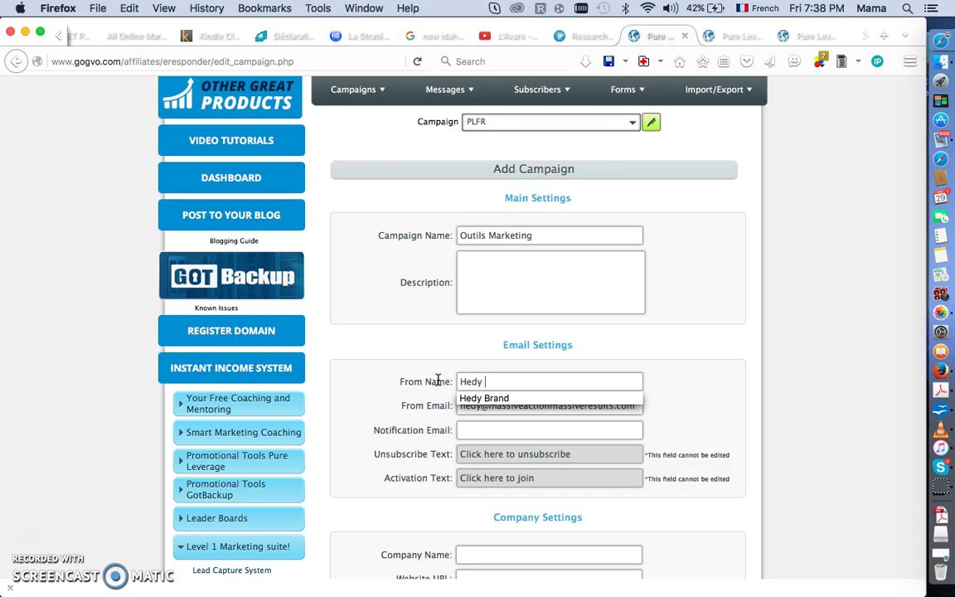
pyautogui.click(475, 399)
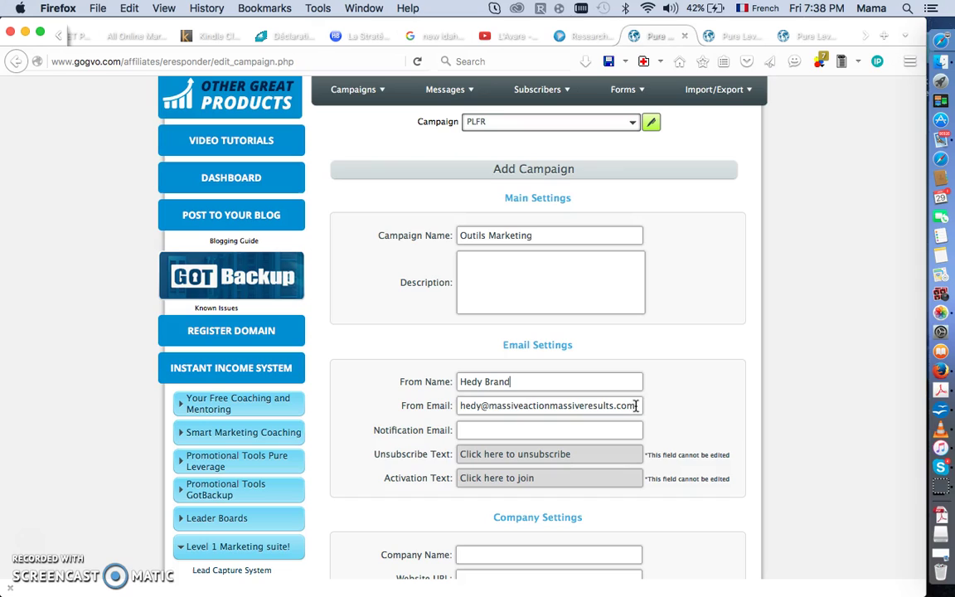
pyautogui.tripleClick(486, 406)
pyautogui.click(489, 432)
pyautogui.write('hedy')
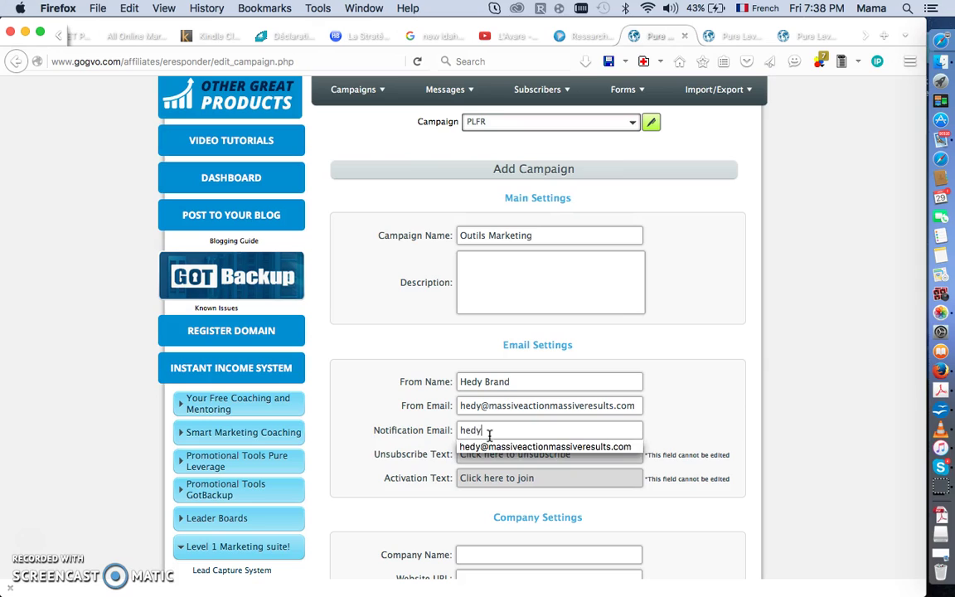
pyautogui.click(502, 446)
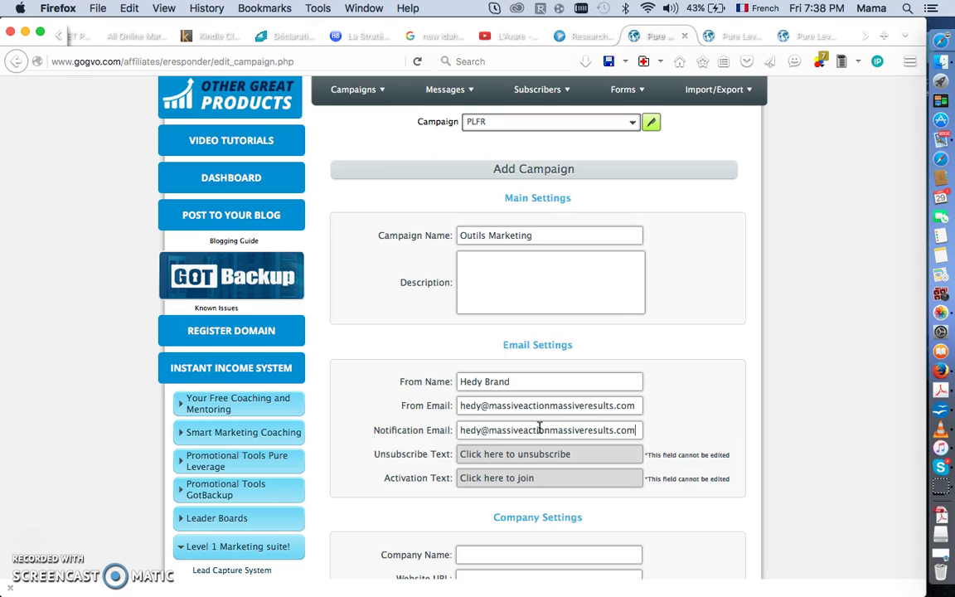
pyautogui.scroll(-3, 652, 464)
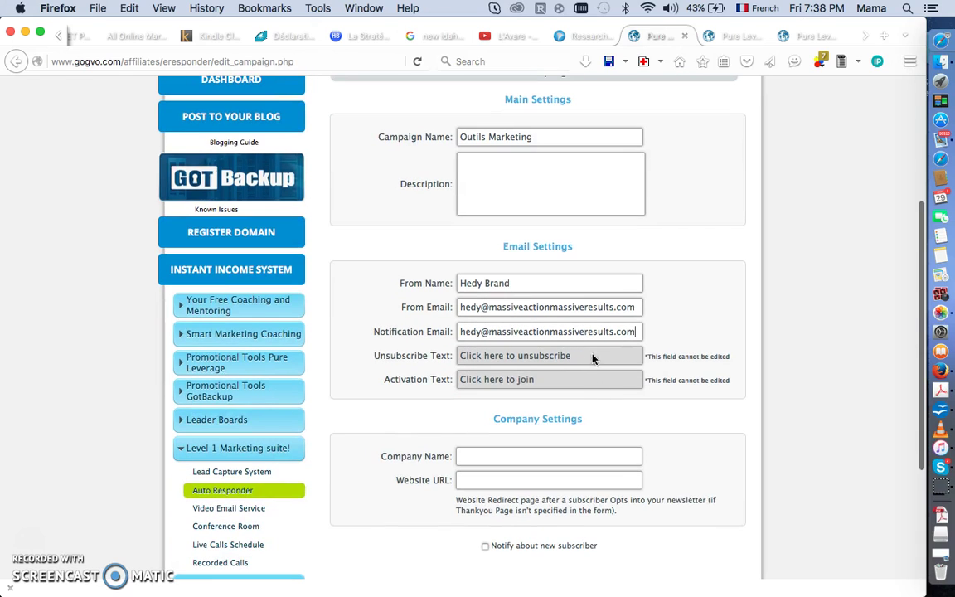
pyautogui.scroll(-1, 624, 434)
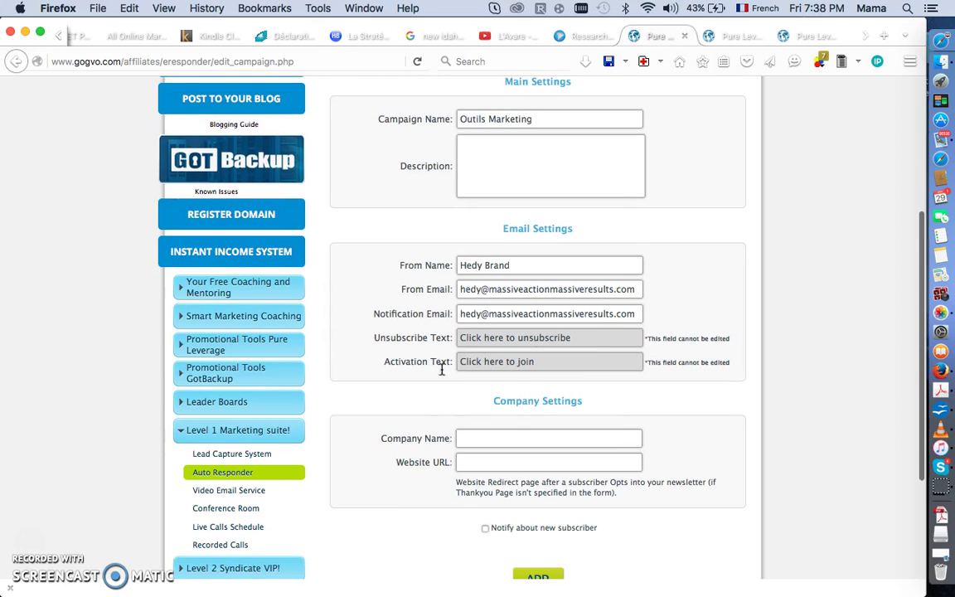
pyautogui.scroll(-1, 604, 388)
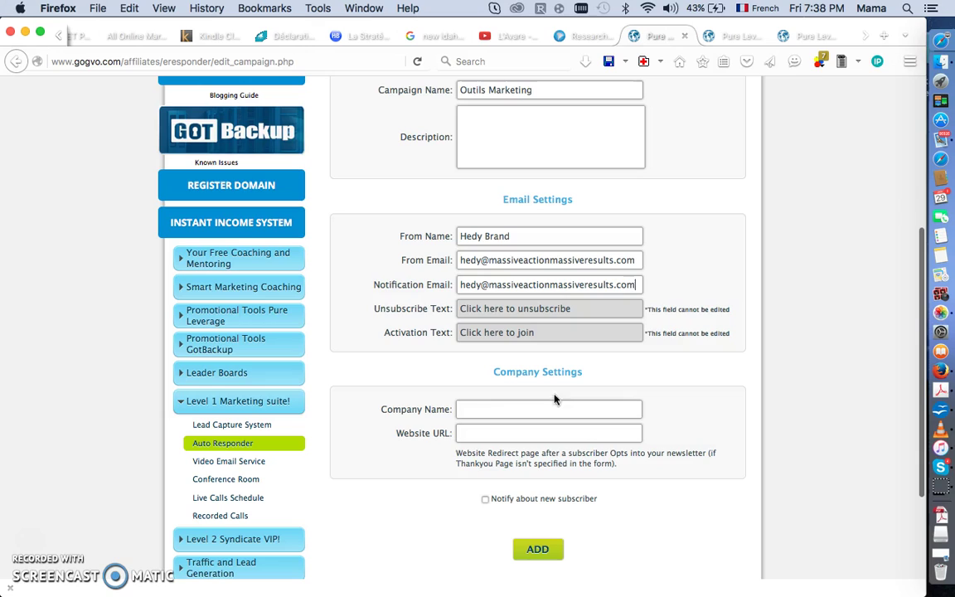
pyautogui.click(476, 433)
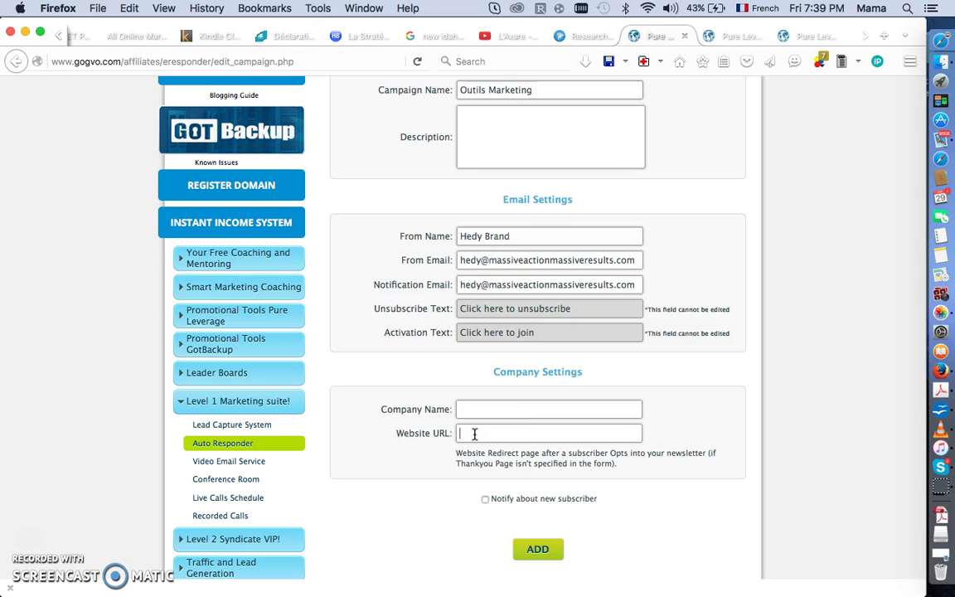
pyautogui.write('h')
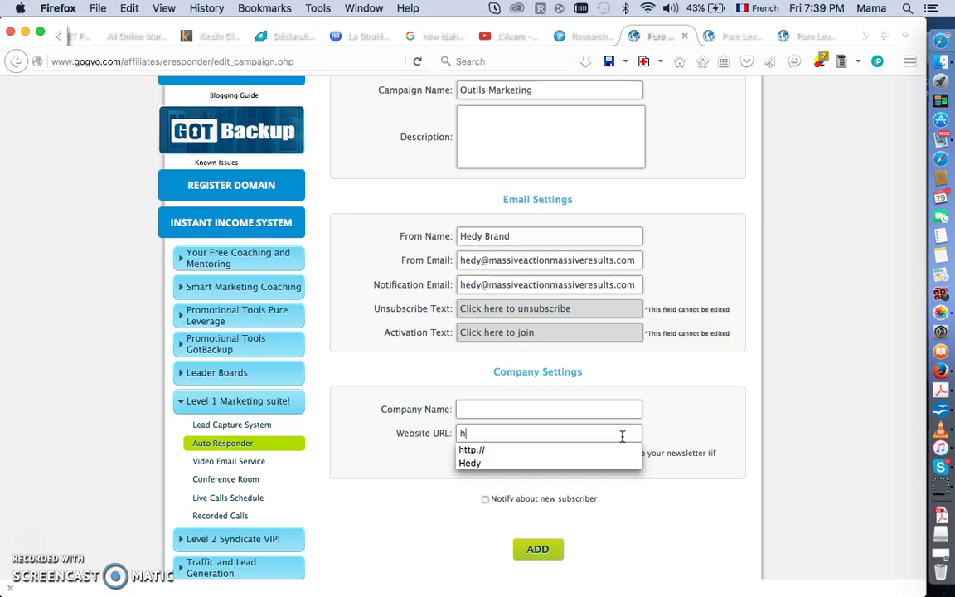
pyautogui.write('ttp:')
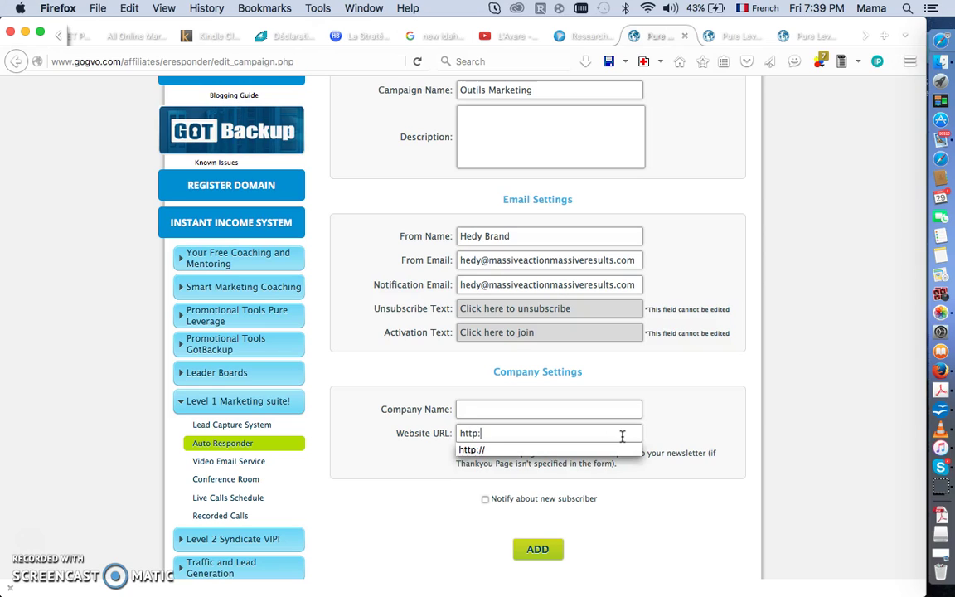
pyautogui.write('//')
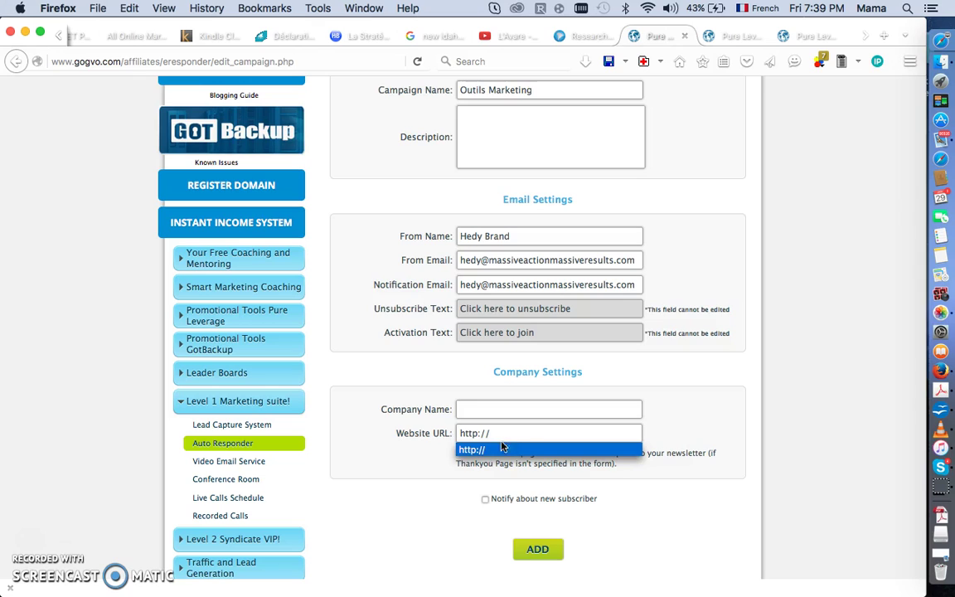
pyautogui.click(715, 434)
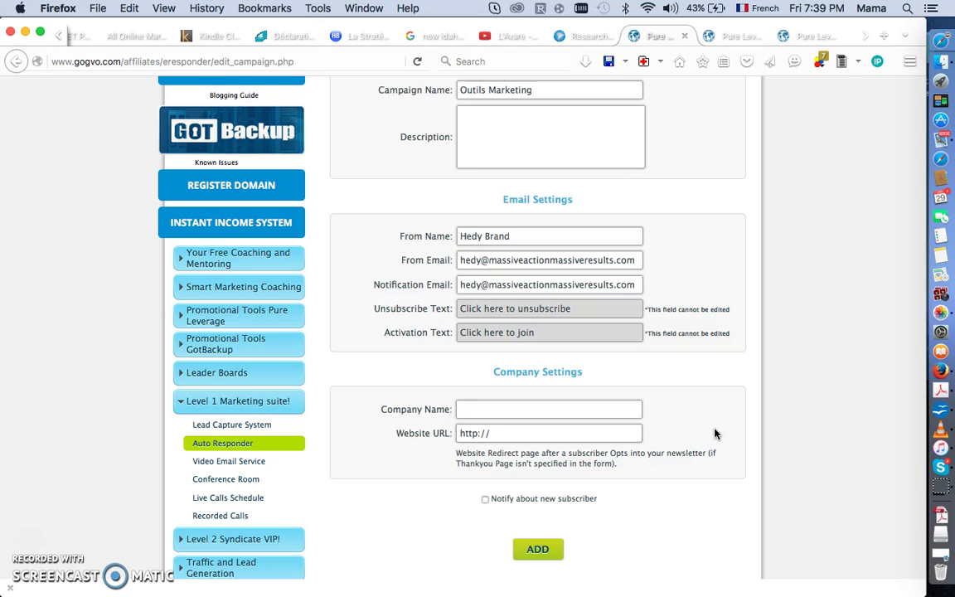
pyautogui.click(486, 500)
pyautogui.click(541, 551)
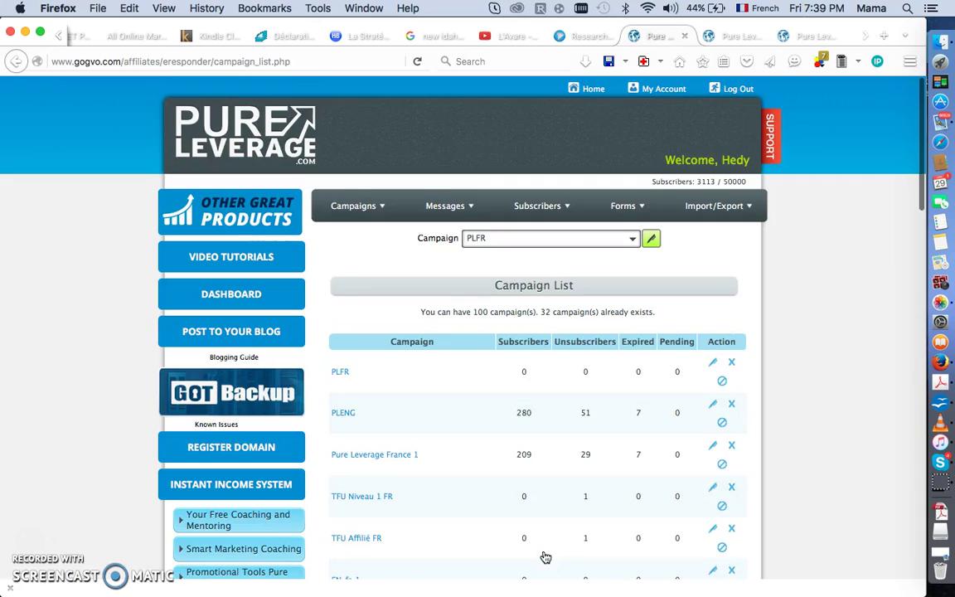
# Open Outils Marketing, mark it as a shared campaign, select its share code, and save.
pyautogui.scroll(-15, 459, 469)
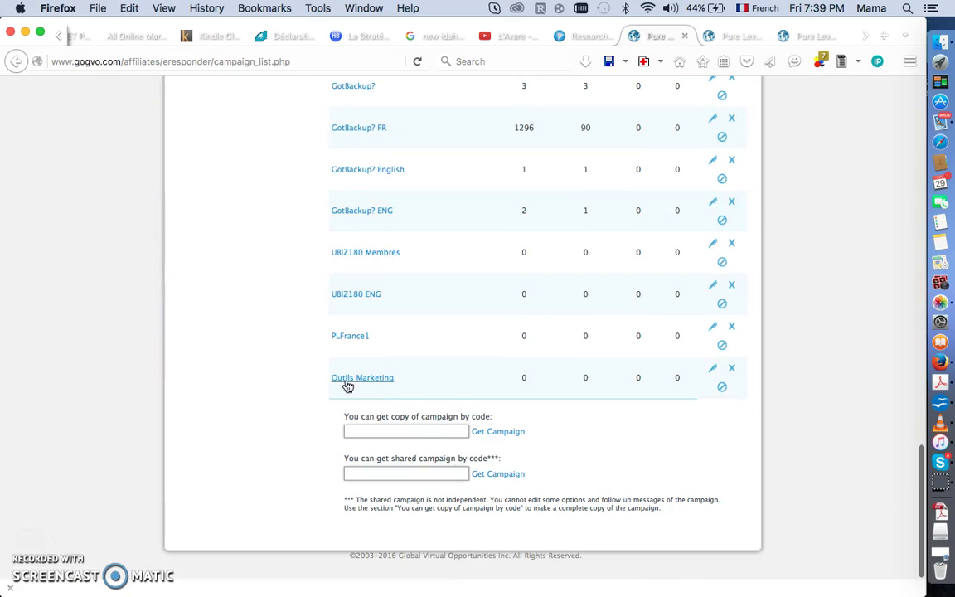
pyautogui.click(351, 379)
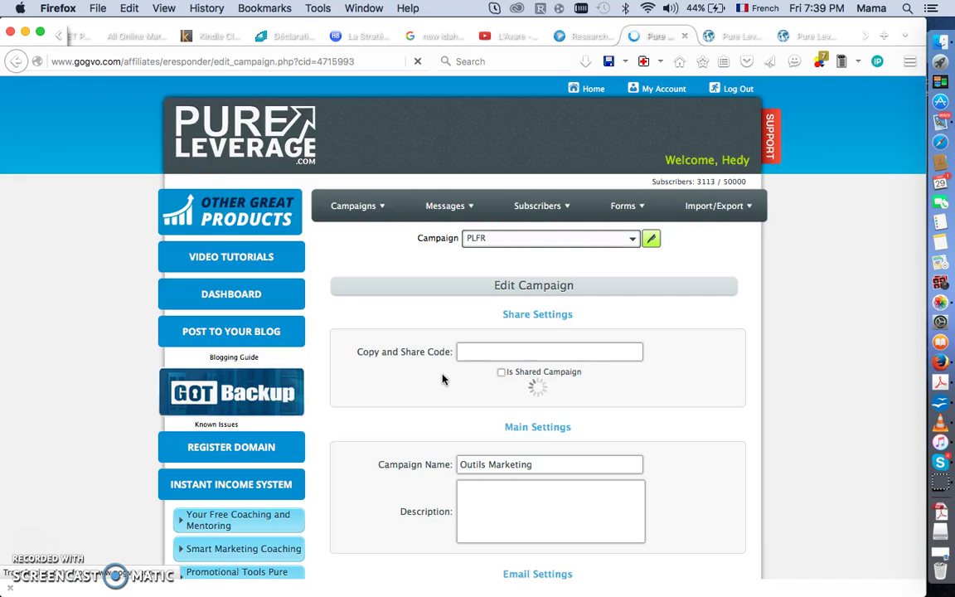
pyautogui.click(502, 373)
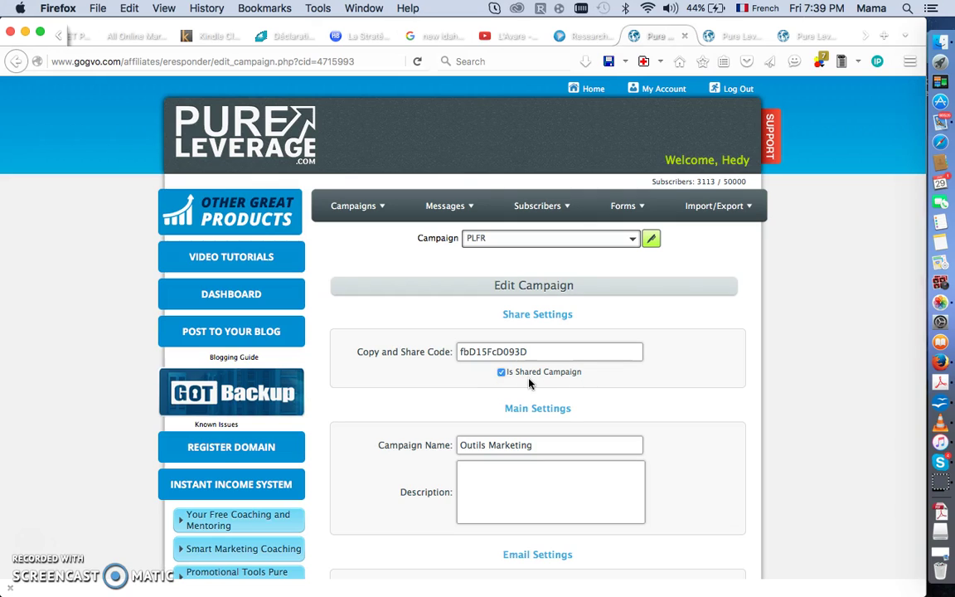
pyautogui.doubleClick(535, 351)
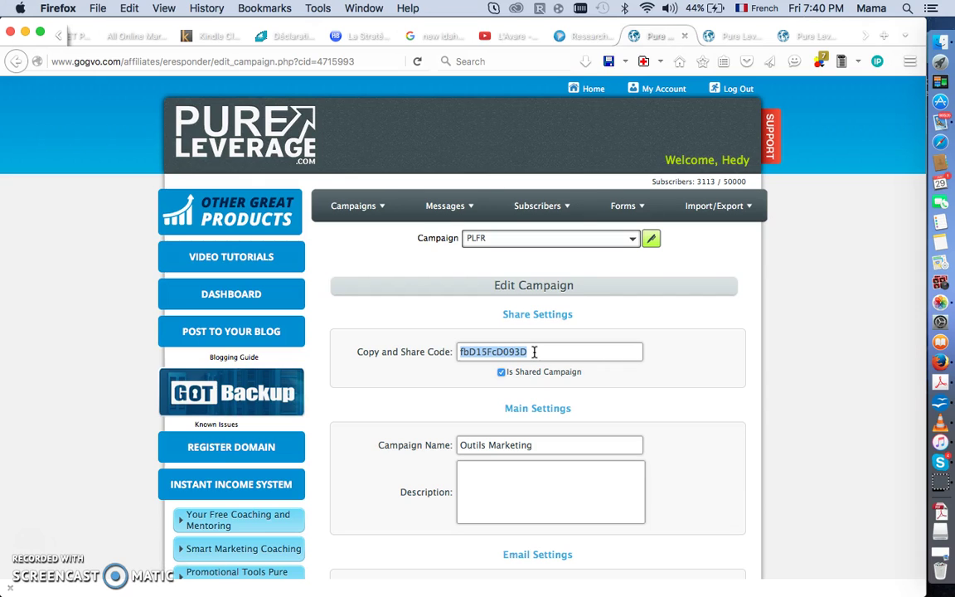
pyautogui.scroll(-10, 535, 351)
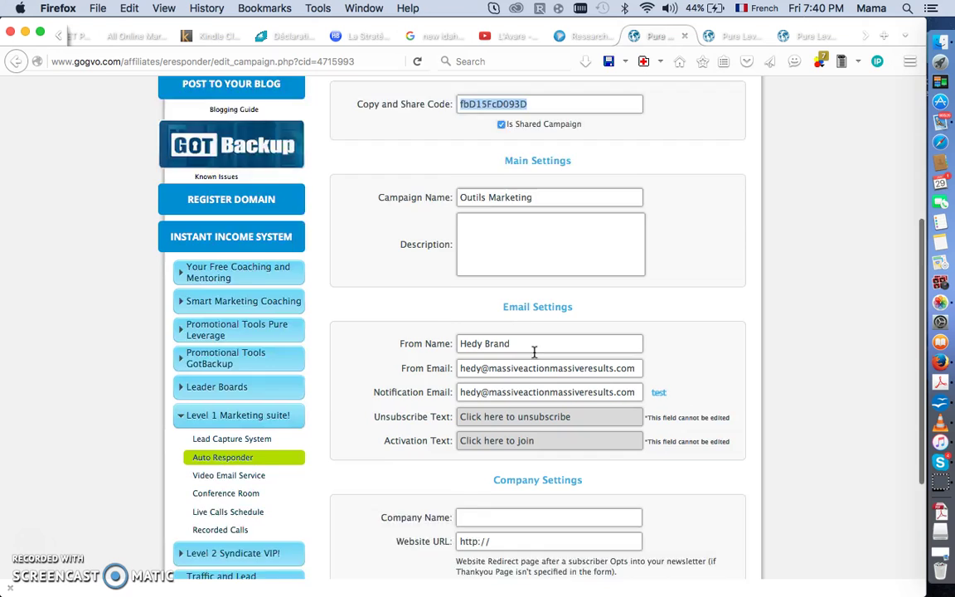
pyautogui.scroll(-2, 535, 351)
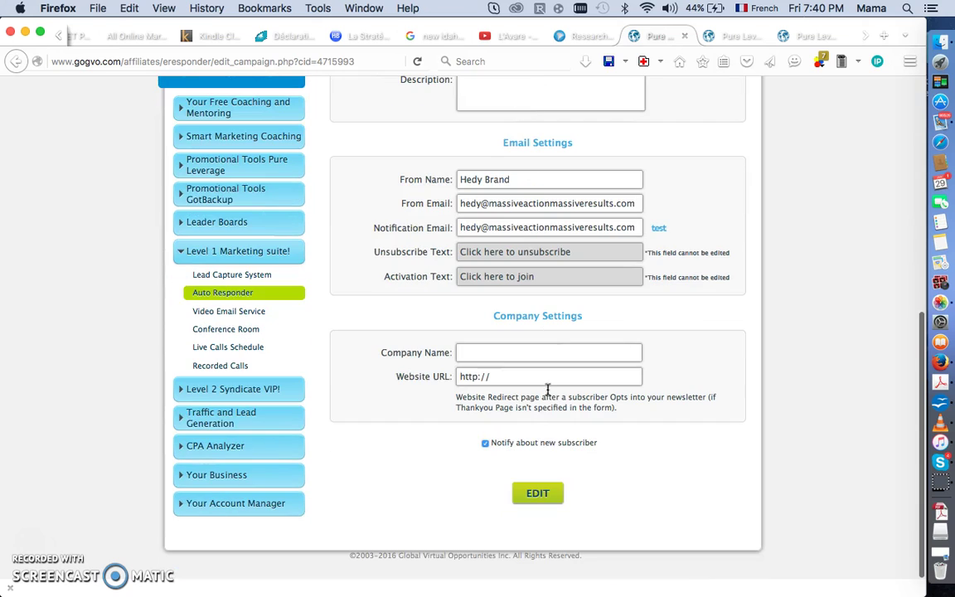
pyautogui.click(546, 499)
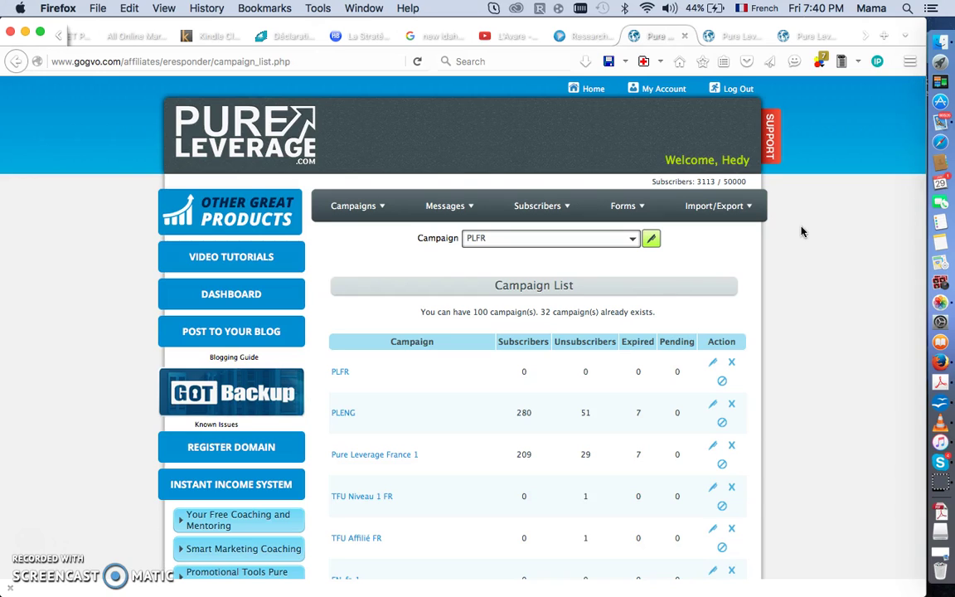
# Open the Add Message page, try the delay and campaign fields, then reload the page.
pyautogui.click(801, 38)
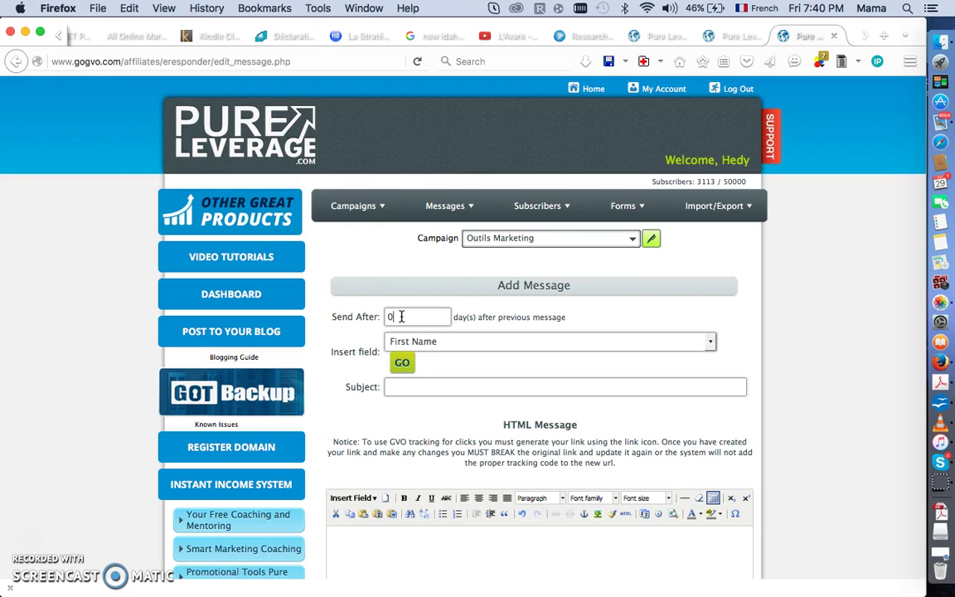
pyautogui.press('BackSpace')
pyautogui.write('1')
pyautogui.press('BackSpace')
pyautogui.write('0')
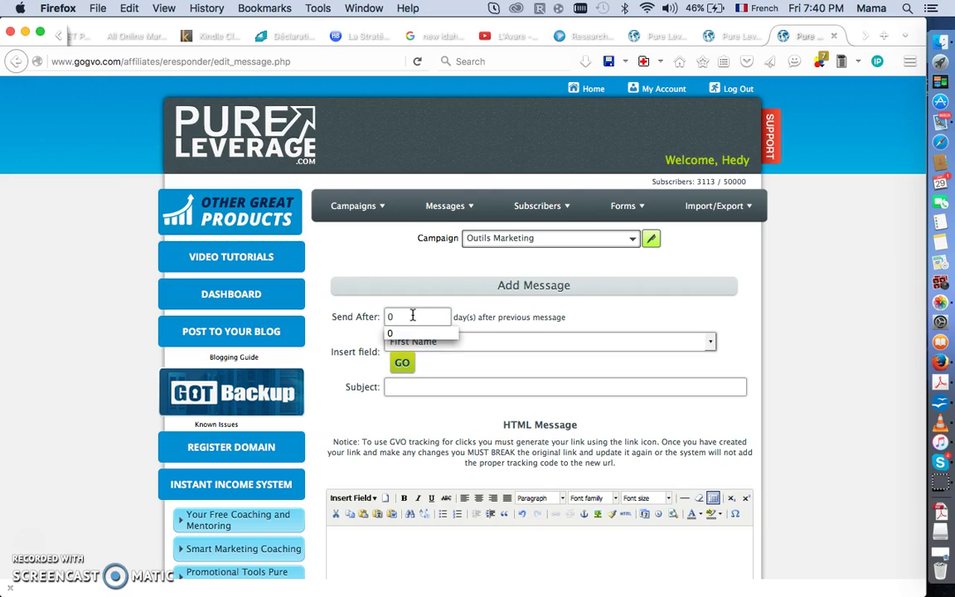
pyautogui.click(630, 238)
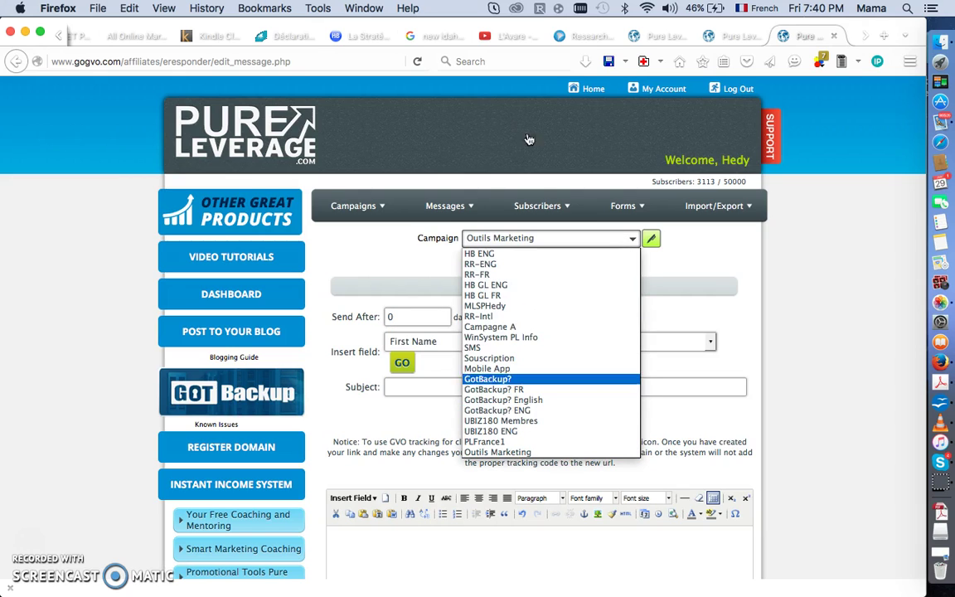
pyautogui.click(417, 65)
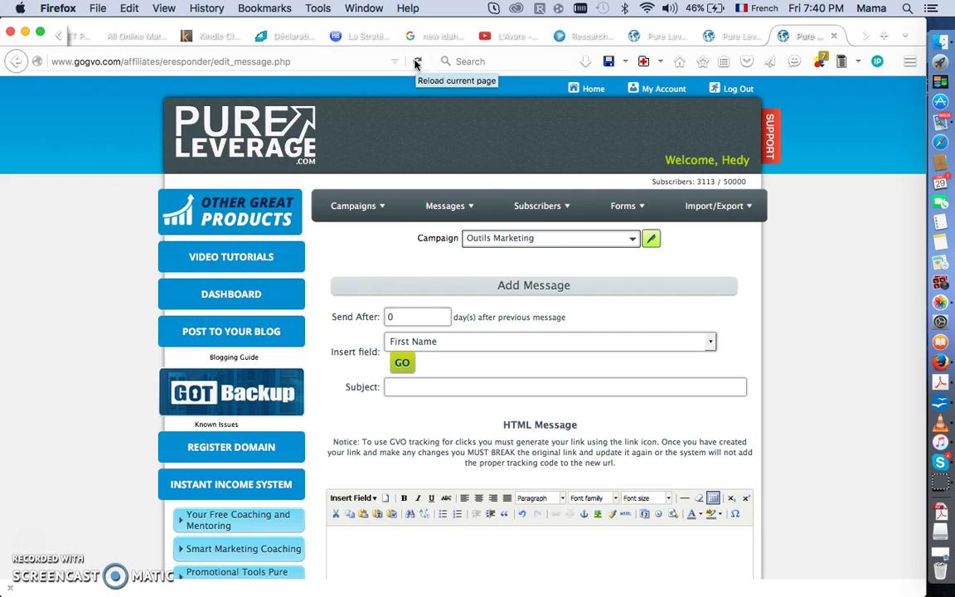
pyautogui.click(417, 65)
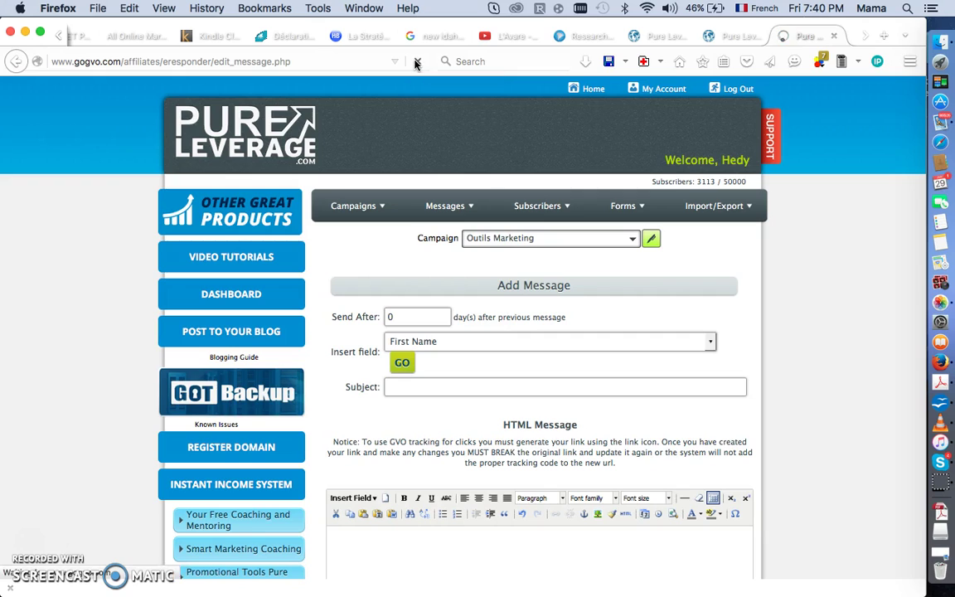
# Choose Outils Marketing as the message's campaign and set Send After to 0 days.
pyautogui.click(635, 242)
pyautogui.scroll(-5, 550, 398)
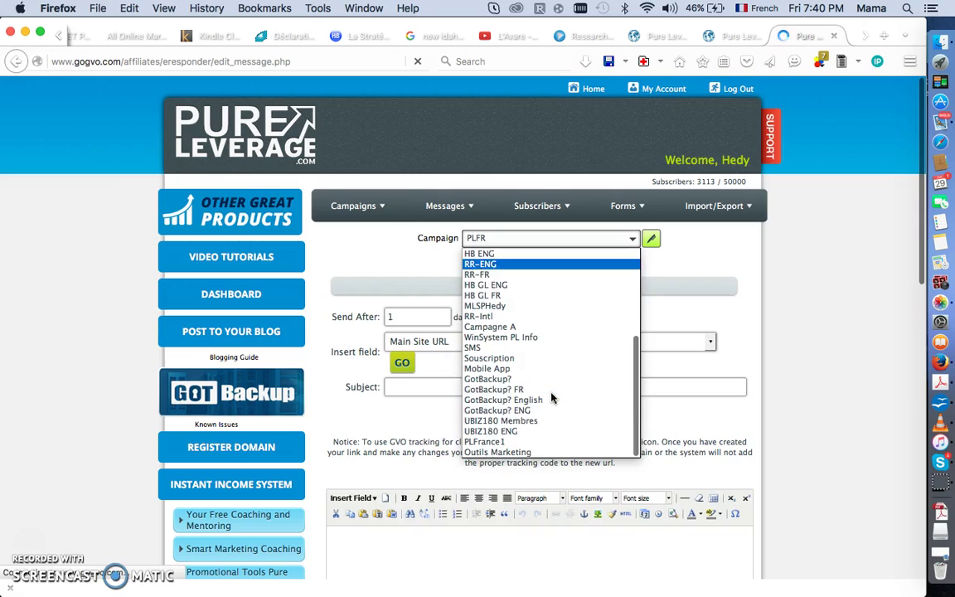
pyautogui.click(543, 450)
pyautogui.click(411, 318)
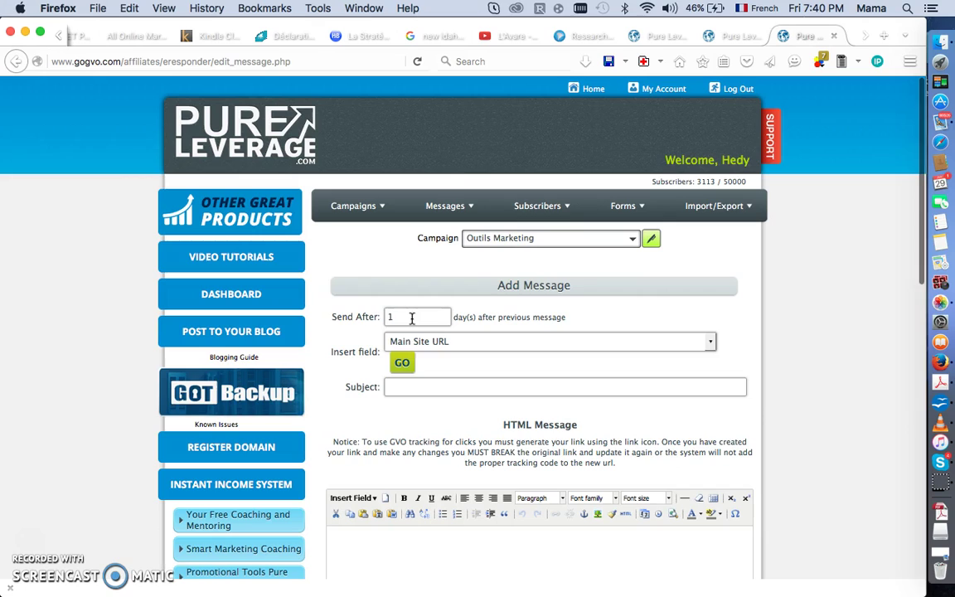
pyautogui.press('BackSpace')
pyautogui.write('0')
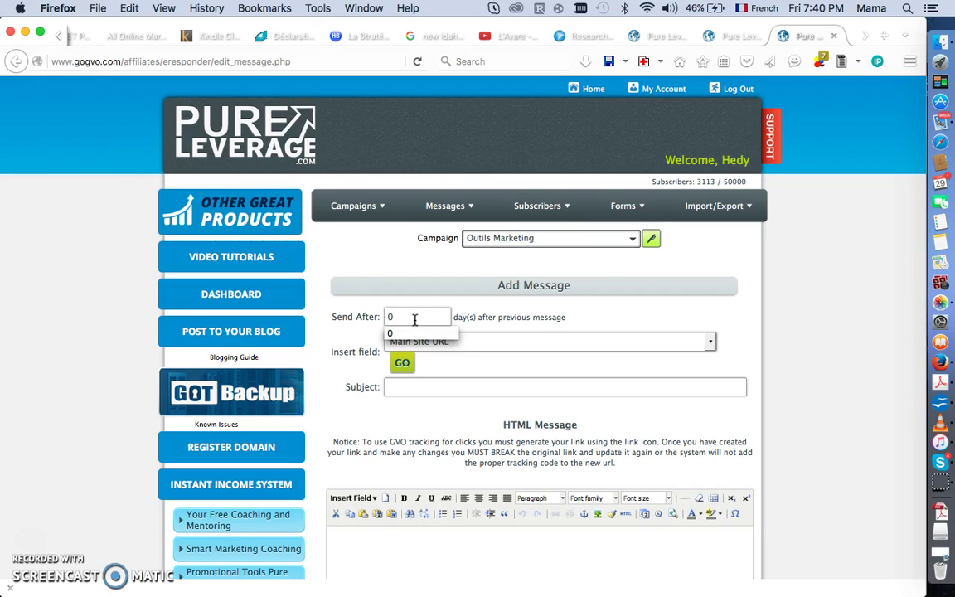
pyautogui.click(422, 334)
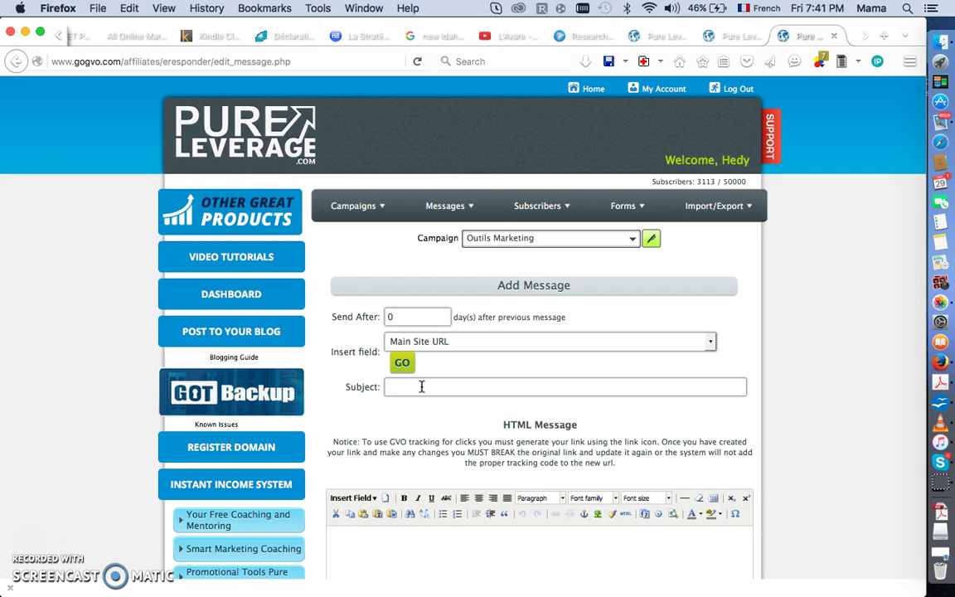
# Set the subject to 'Bienvenue %%SubscriberFirstName%%!' using the First Name insert field.
pyautogui.write('Bien')
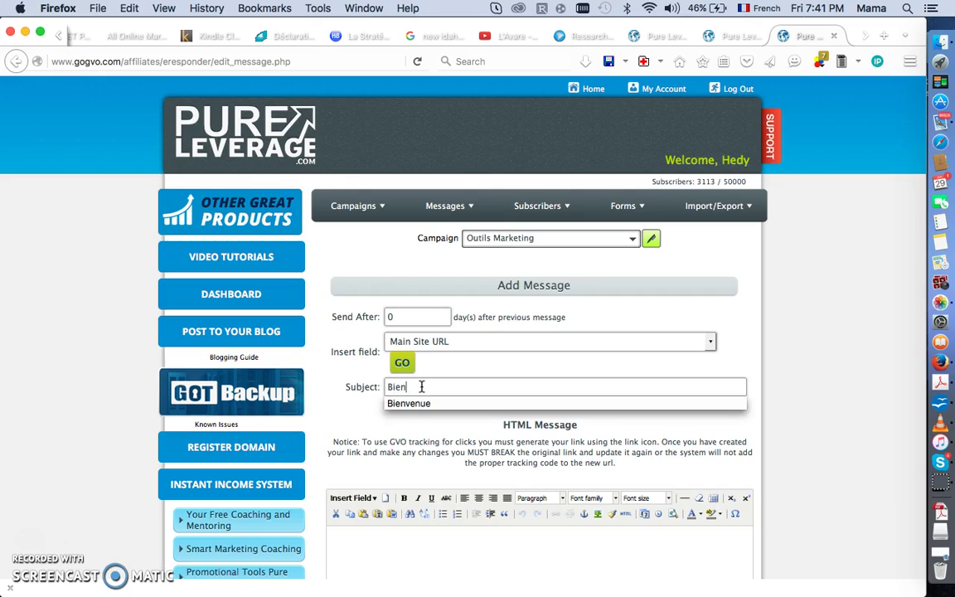
pyautogui.click(426, 400)
pyautogui.click(418, 347)
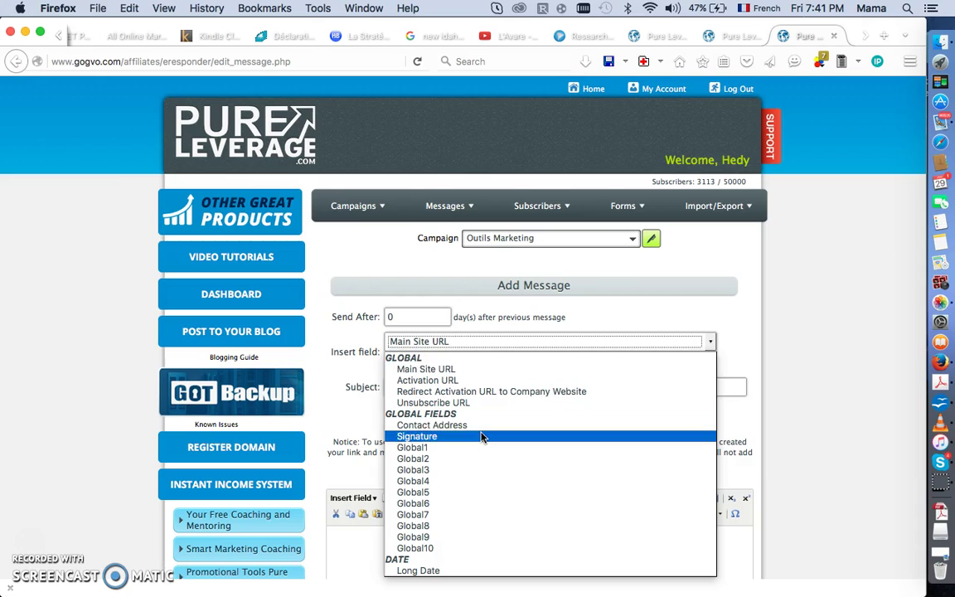
pyautogui.scroll(-6, 482, 438)
pyautogui.scroll(-2, 481, 437)
pyautogui.scroll(1, 481, 437)
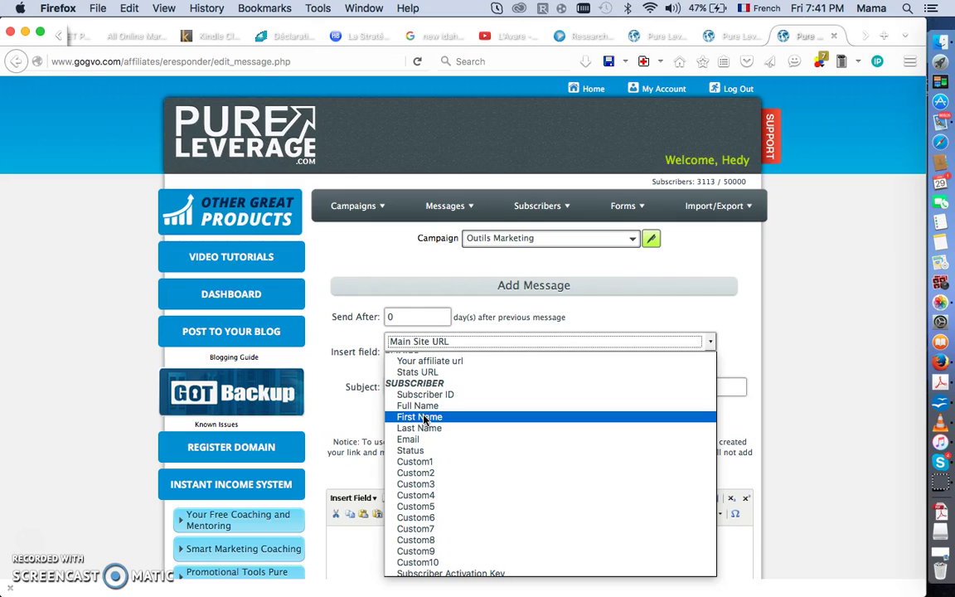
pyautogui.click(424, 419)
pyautogui.click(402, 365)
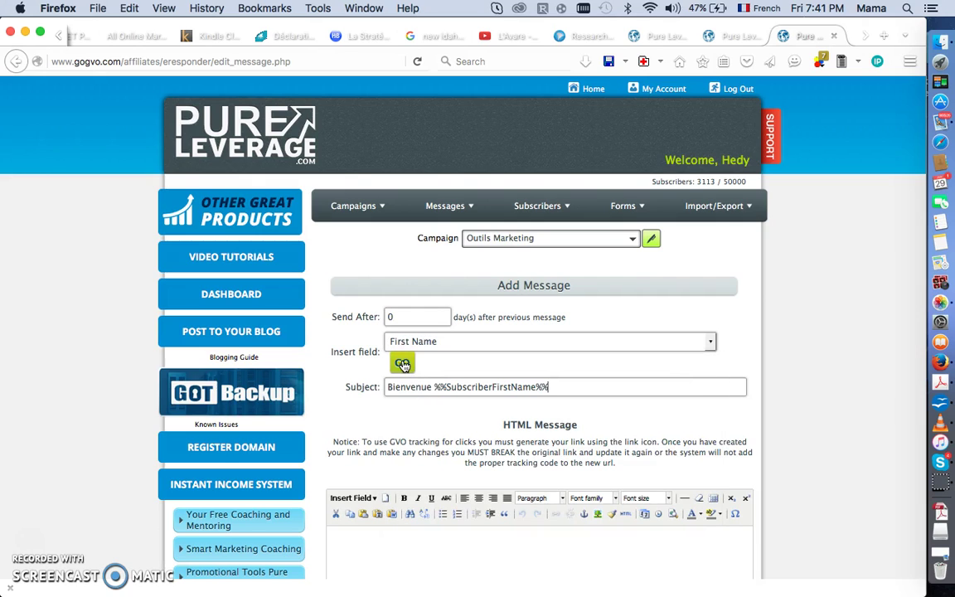
pyautogui.write('!')
pyautogui.scroll(-3, 448, 388)
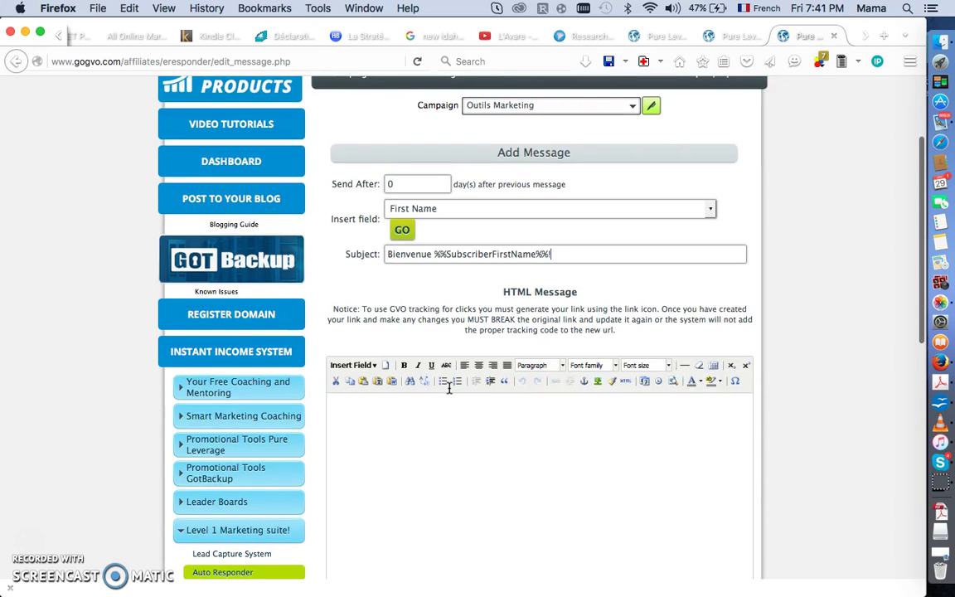
# Type Félicitations in the body followed by the subscriber First Name field.
pyautogui.scroll(-1, 448, 388)
pyautogui.click(408, 379)
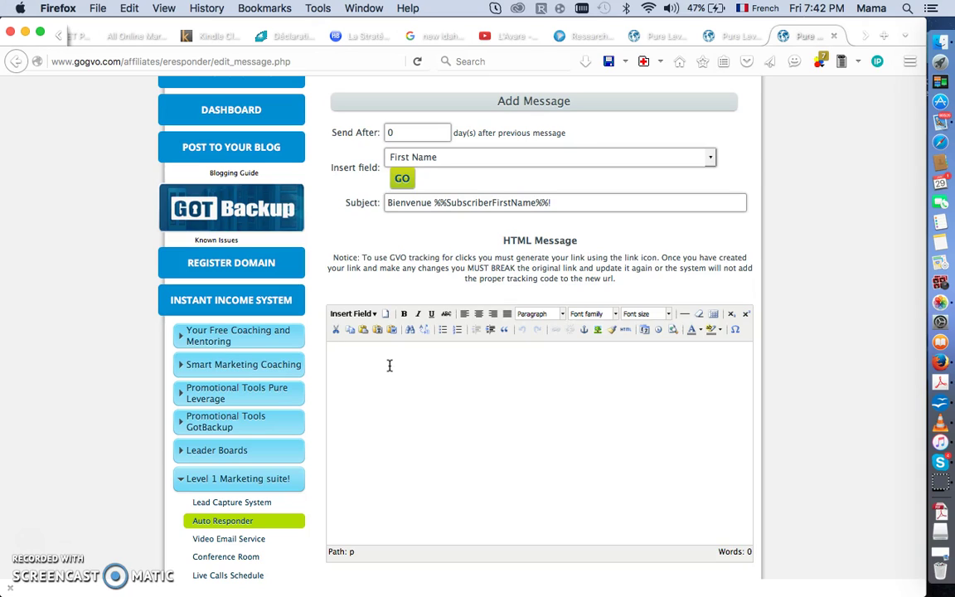
pyautogui.write('Félicitations')
pyautogui.click(375, 317)
pyautogui.moveTo(381, 376)
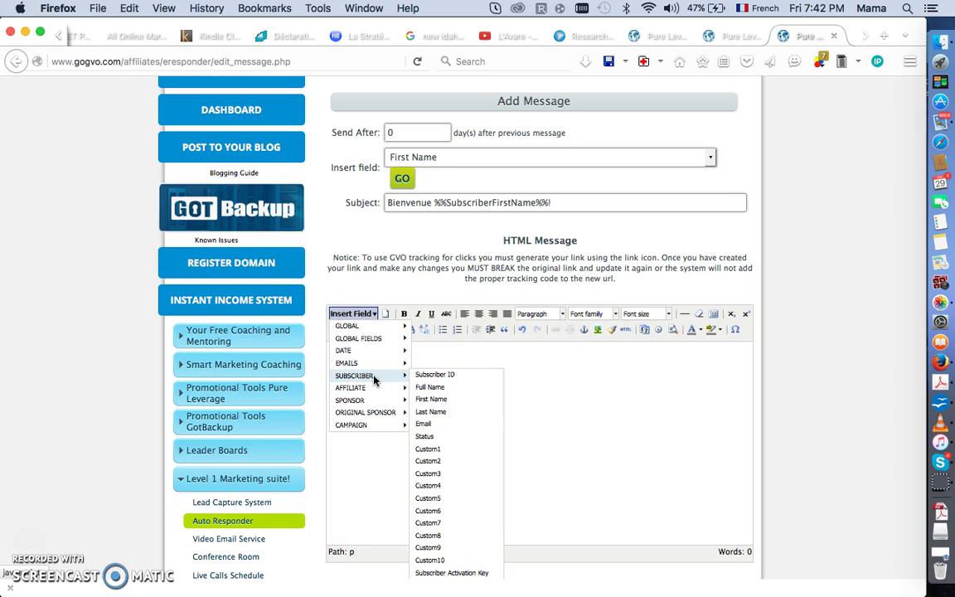
pyautogui.click(431, 399)
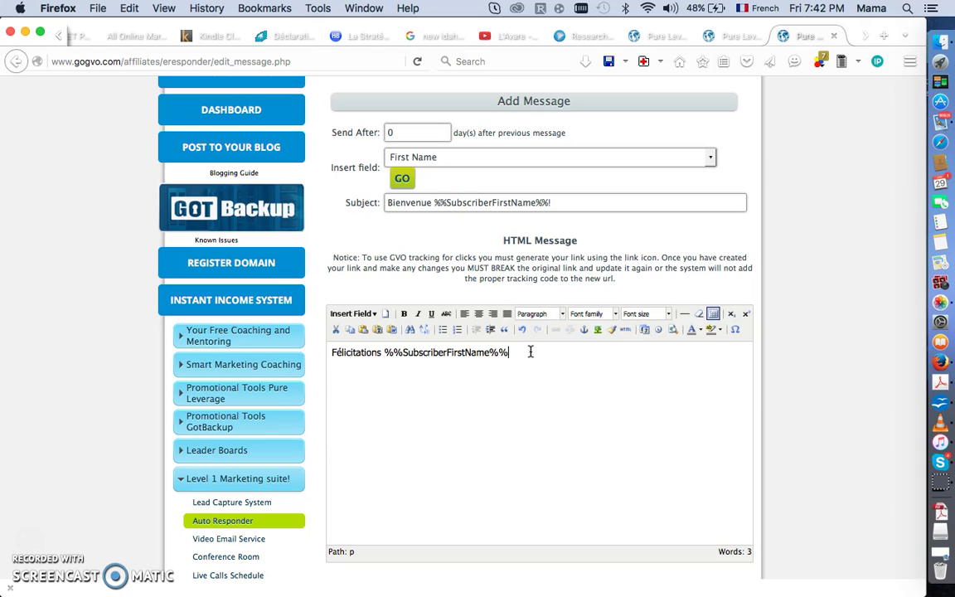
# Add the line 'd'avoir décidé de souscrire à ma newsletter....', fixing the nexsletter typo.
pyautogui.press('Return')
pyautogui.write("d'avoir décidé de souscrire")
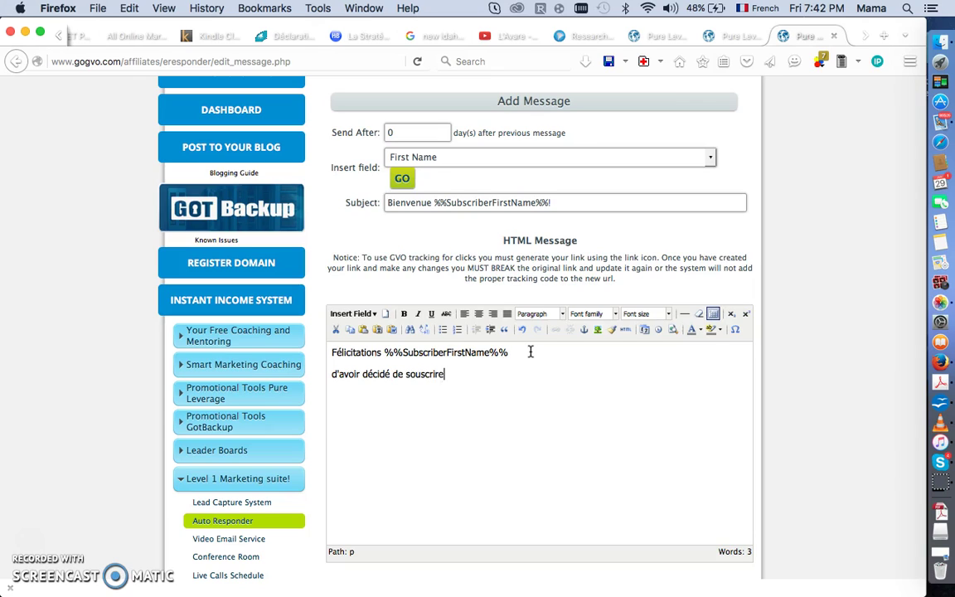
pyautogui.write(' à ma nexsletter')
pyautogui.click(483, 375)
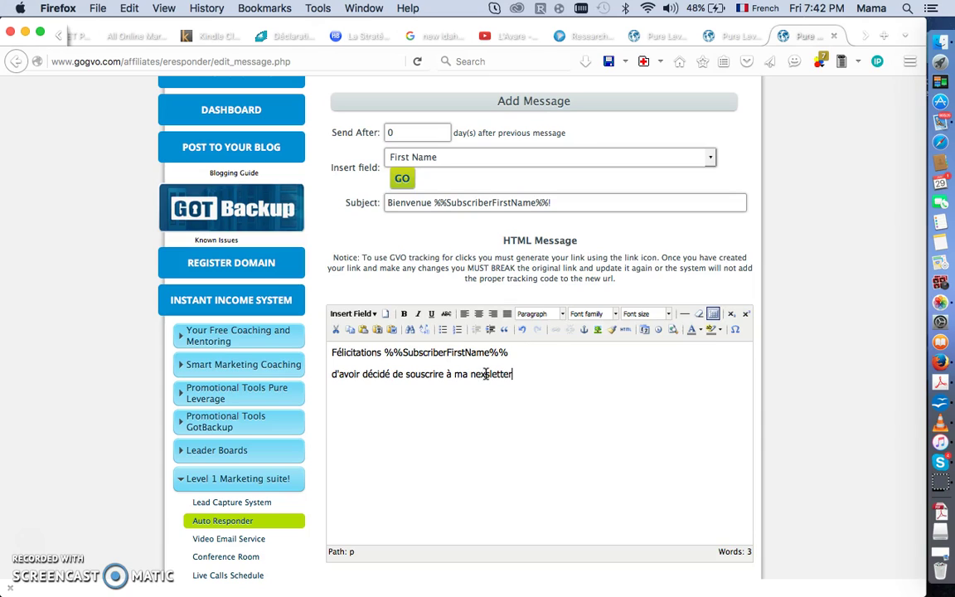
pyautogui.press('BackSpace')
pyautogui.write('w')
pyautogui.click(536, 373)
pyautogui.write('....')
# Add a new line reading 'Consultez mon opportunité ici'.
pyautogui.press('Return')
pyautogui.press('Return')
pyautogui.write('Consulte')
pyautogui.press('BackSpace')
pyautogui.press('BackSpace')
pyautogui.write('tez mon opportunité ici')
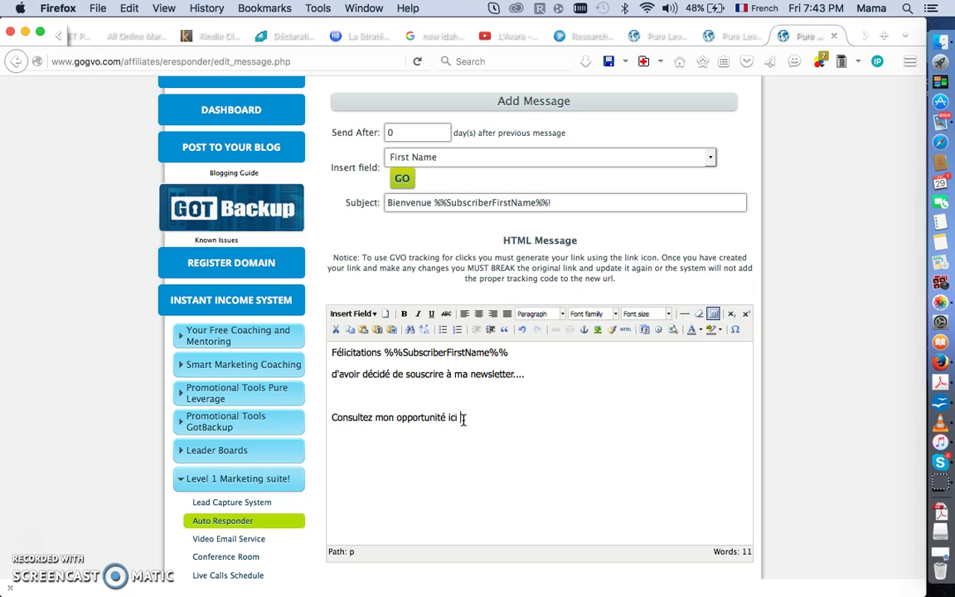
# Select the line 'Consultez mon opportunité ici' and open the Insert/edit link dialog.
pyautogui.moveTo(458, 419); pyautogui.dragTo(315, 411)
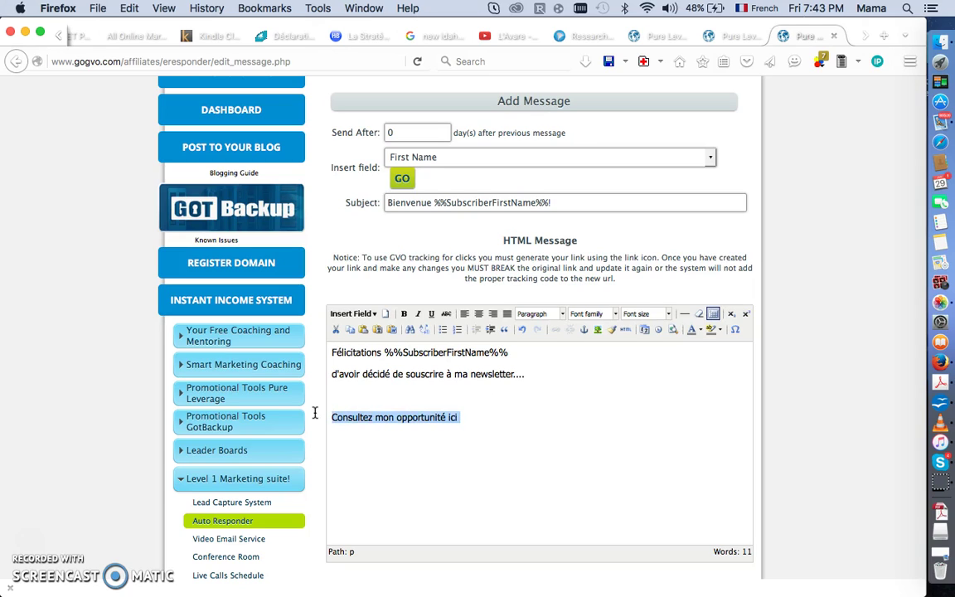
pyautogui.click(455, 418)
pyautogui.moveTo(454, 418); pyautogui.dragTo(314, 418)
pyautogui.click(556, 332)
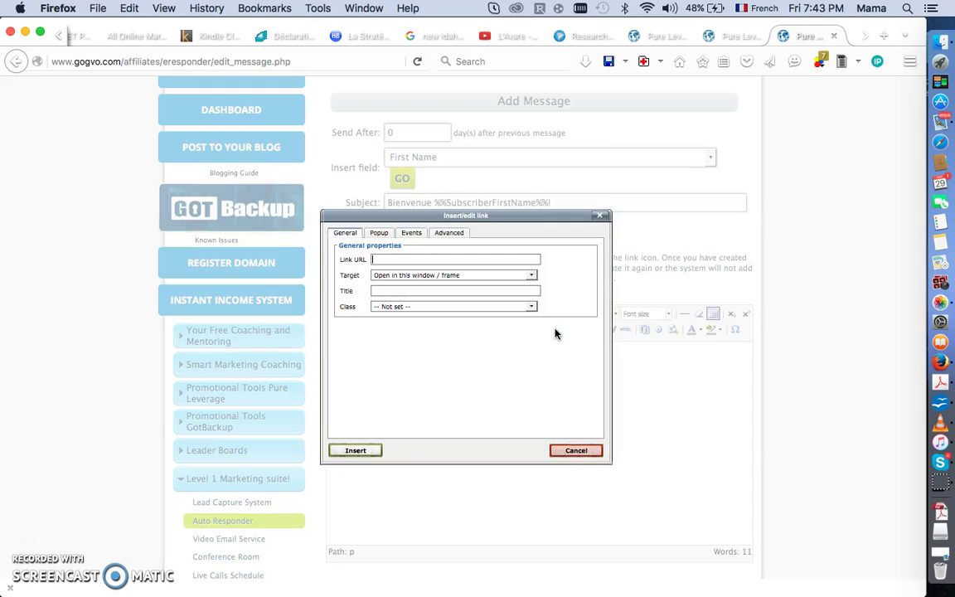
# Clear the Link URL field of the previously used and pasted addresses.
pyautogui.click(408, 258)
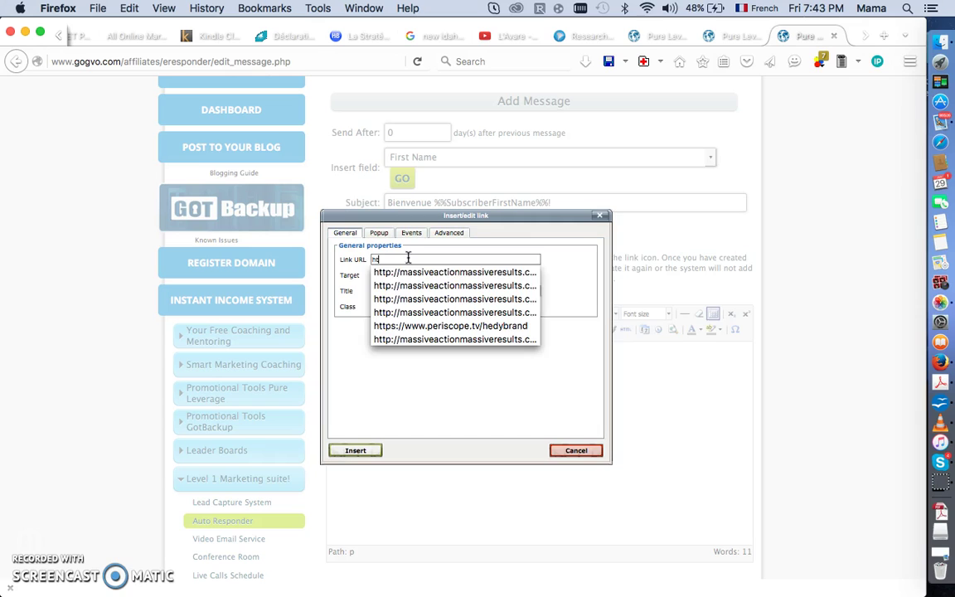
pyautogui.click(425, 272)
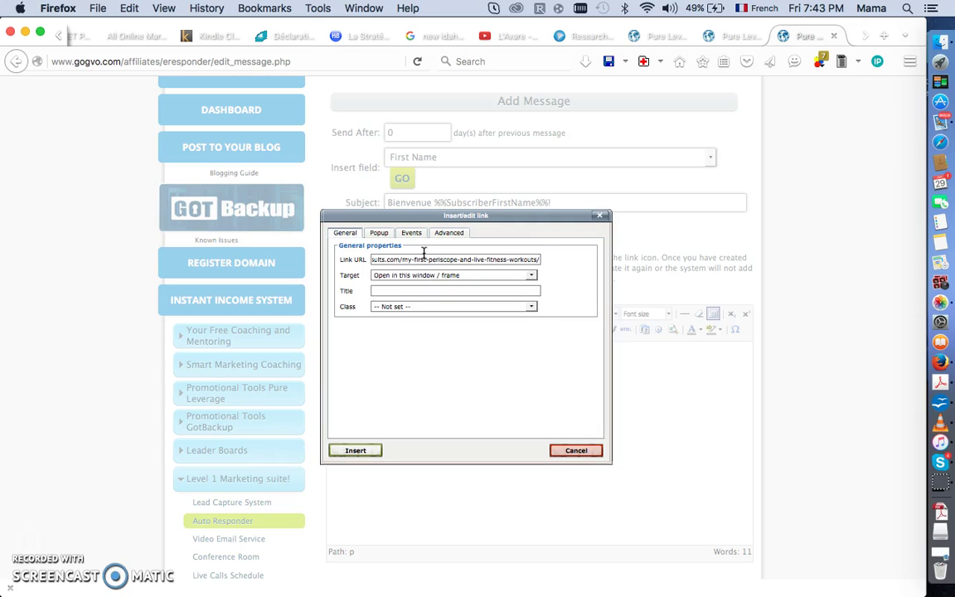
pyautogui.tripleClick(424, 259)
pyautogui.press('BackSpace')
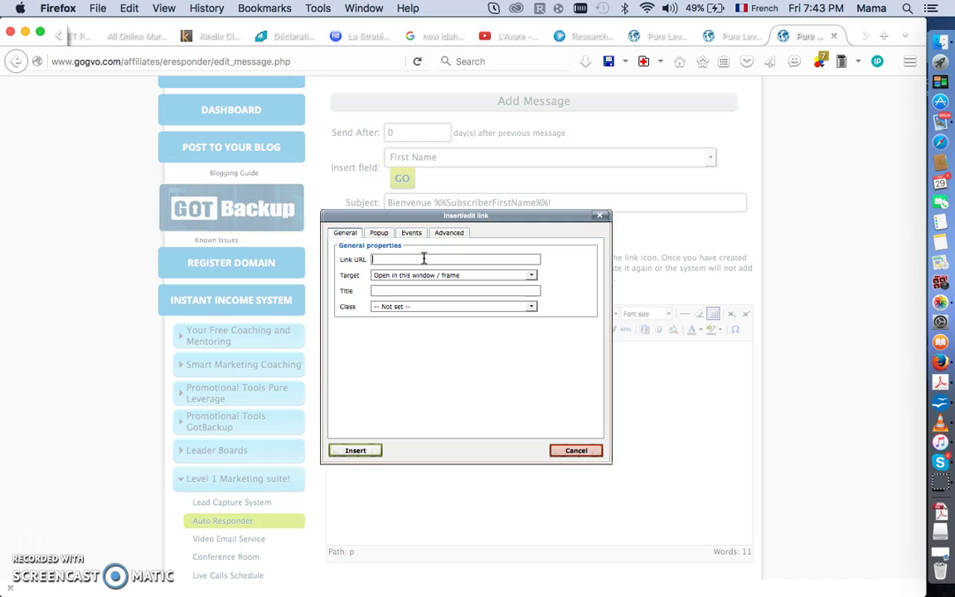
pyautogui.write('v')
pyautogui.press('BackSpace')
pyautogui.write('fbD15Fc')
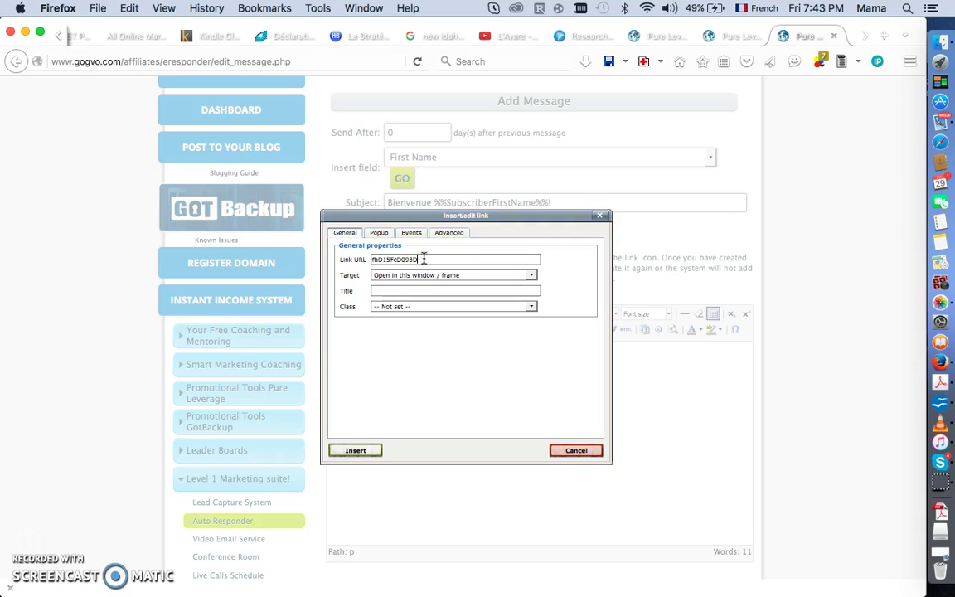
pyautogui.press('BackSpace')
pyautogui.press('BackSpace')
pyautogui.press('BackSpace')
pyautogui.press('BackSpace')
pyautogui.press('BackSpace')
pyautogui.press('BackSpace')
pyautogui.press('BackSpace')
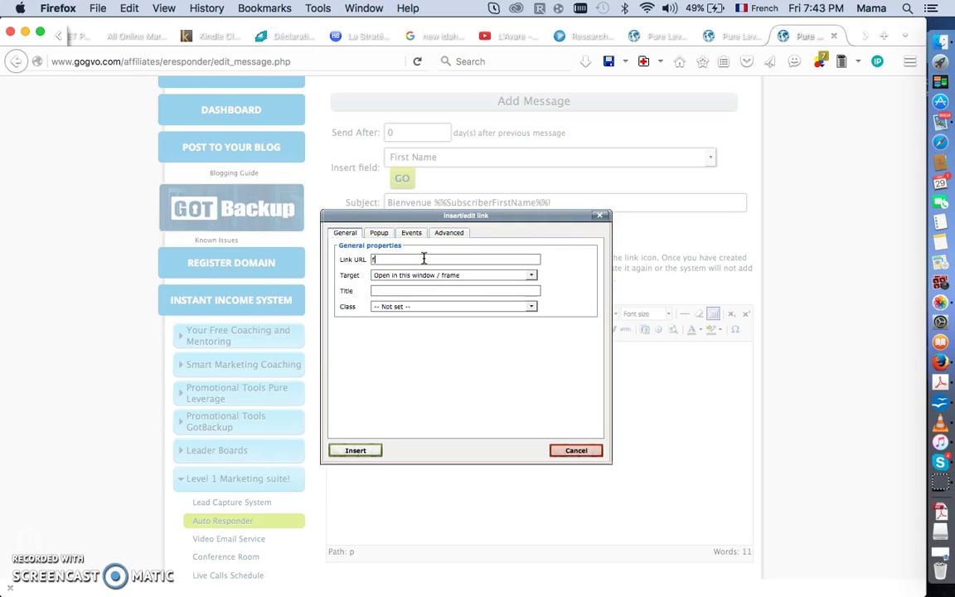
pyautogui.write('http://')
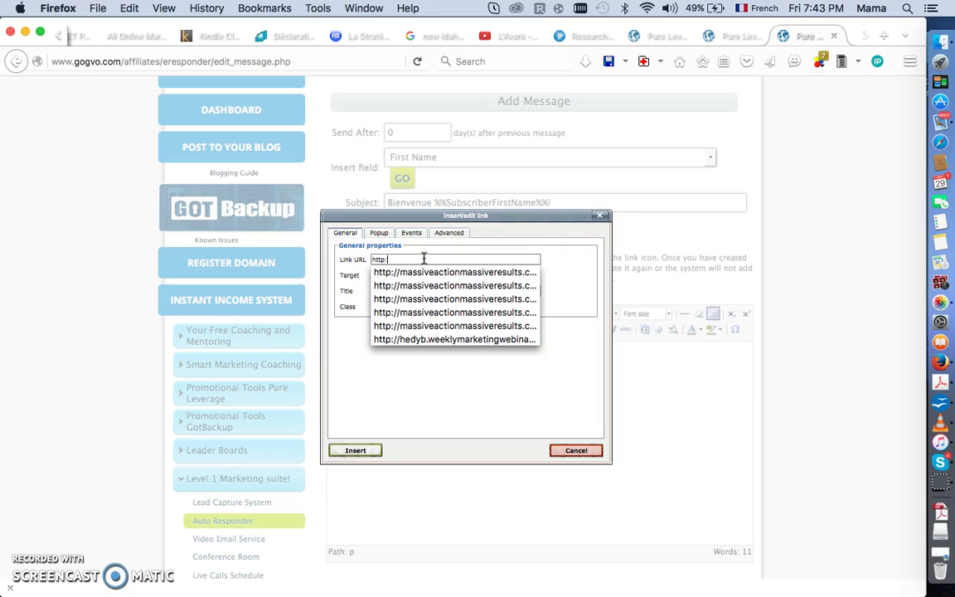
pyautogui.write('massive')
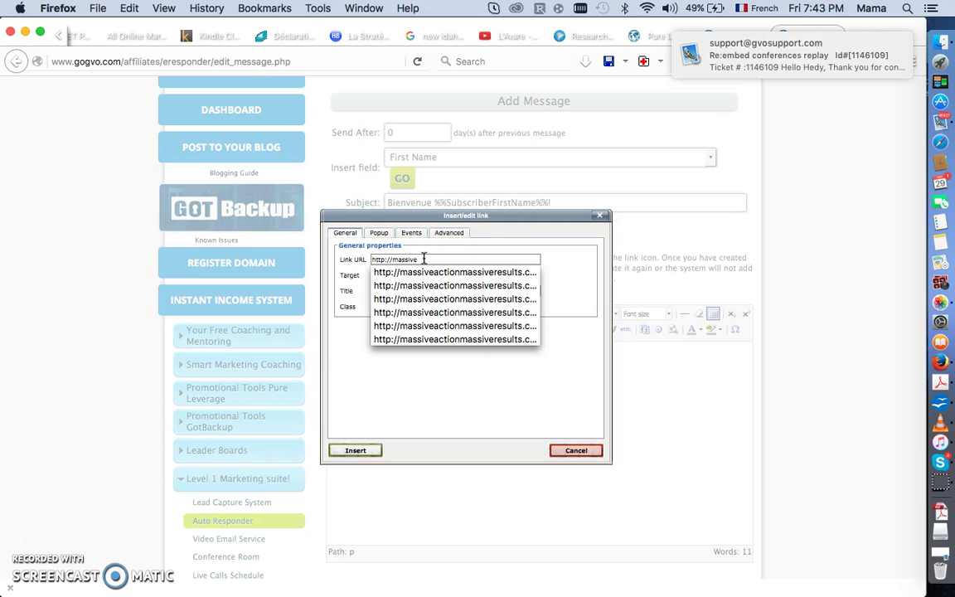
pyautogui.write('action')
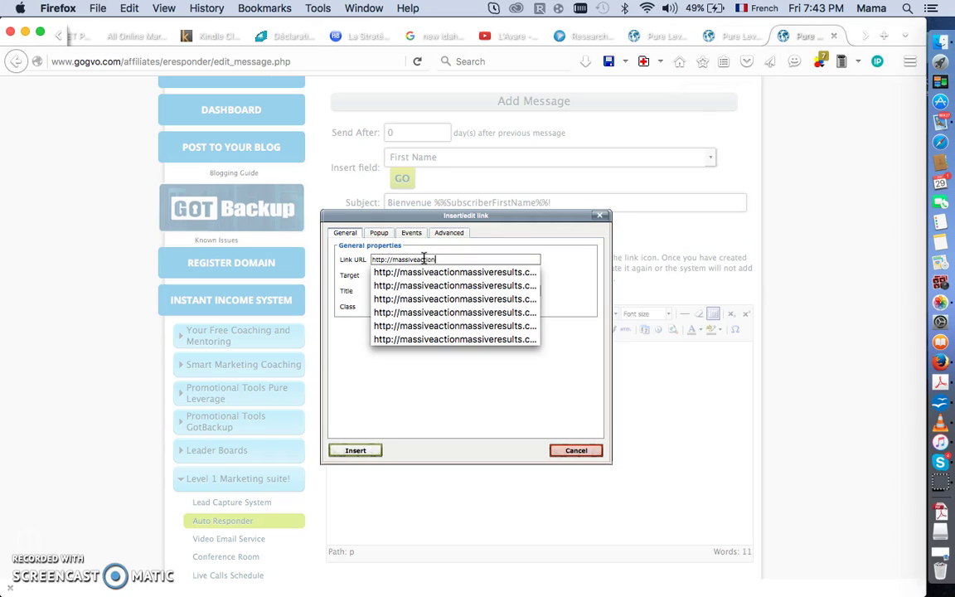
pyautogui.write('massiveresults.com/?')
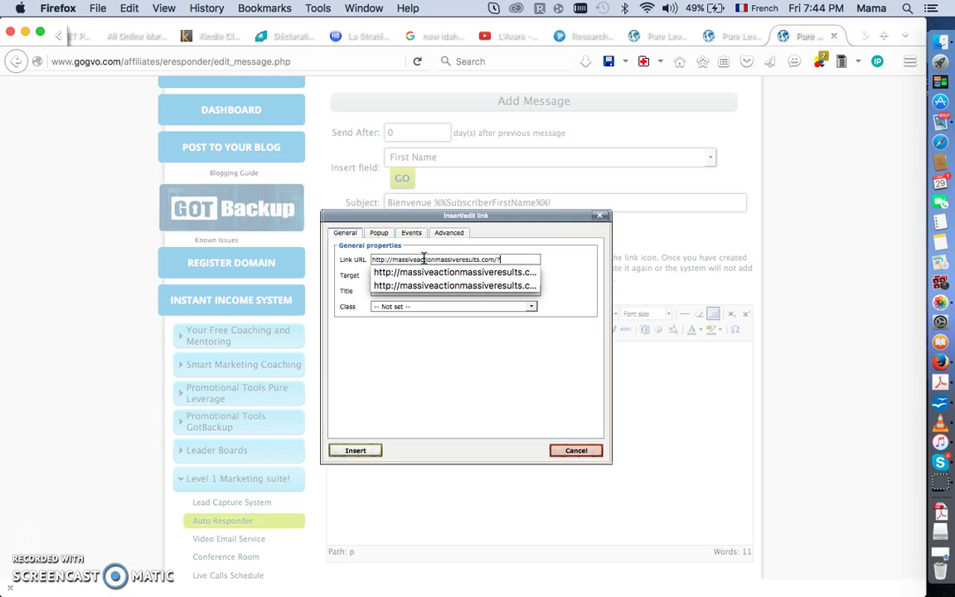
pyautogui.write('id=')
pyautogui.press('BackSpace')
pyautogui.press('BackSpace')
pyautogui.press('BackSpace')
pyautogui.press('BackSpace')
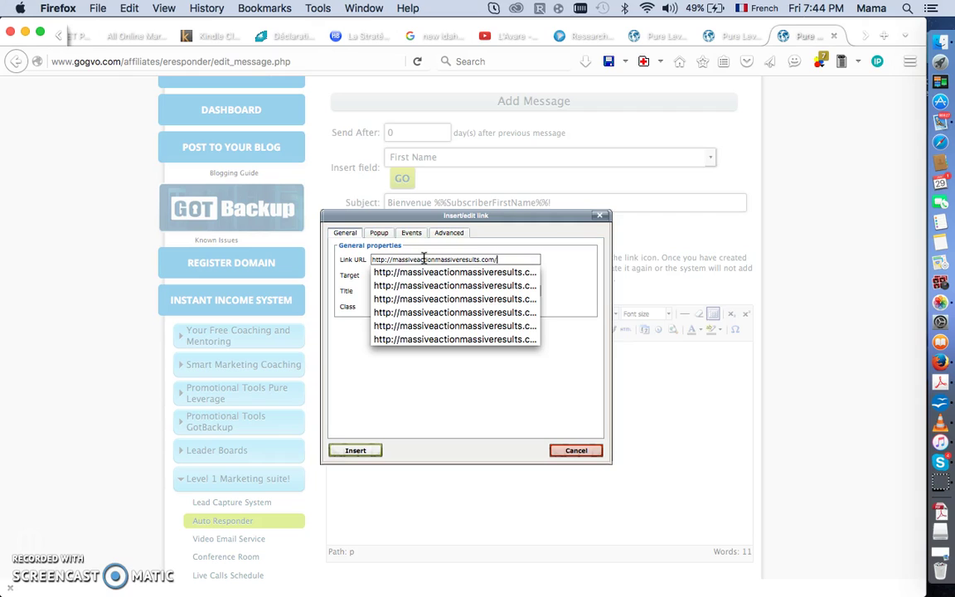
# Append gotbackup/?id=%%AffiliateUsername%% to the link URL and review the full address.
pyautogui.write('got')
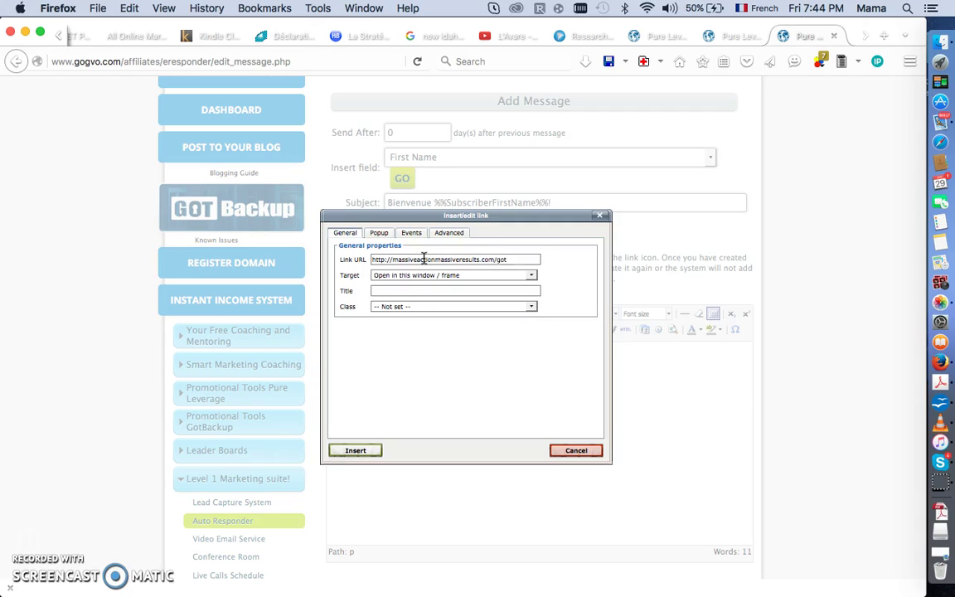
pyautogui.write('backup/?id=%%')
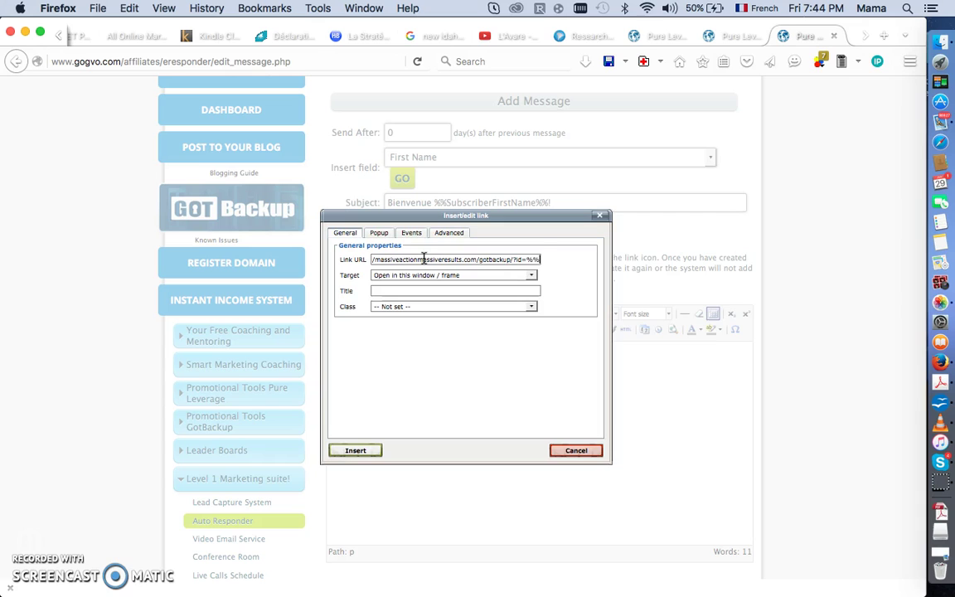
pyautogui.write('Affil')
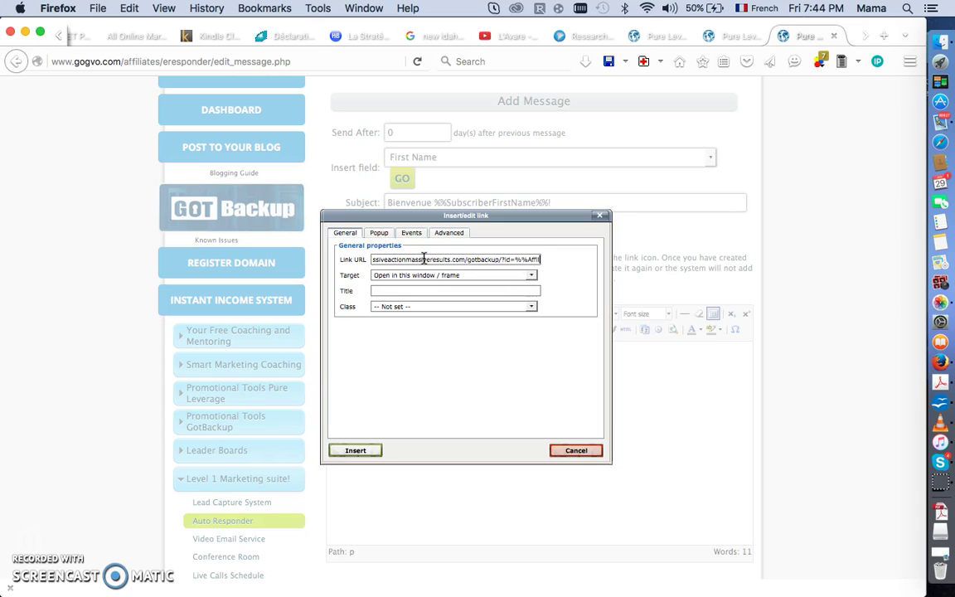
pyautogui.write('ateUs')
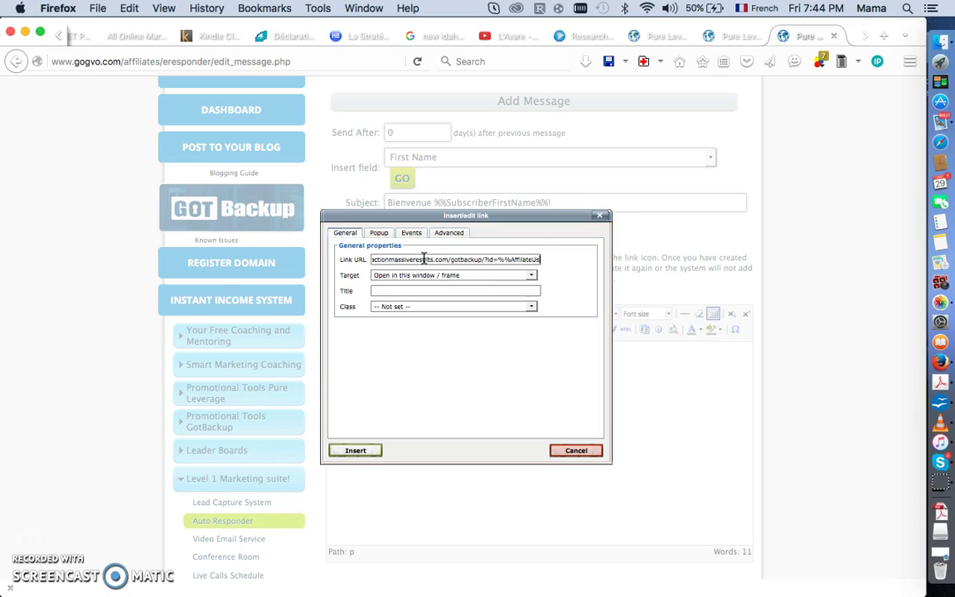
pyautogui.write('ername%%')
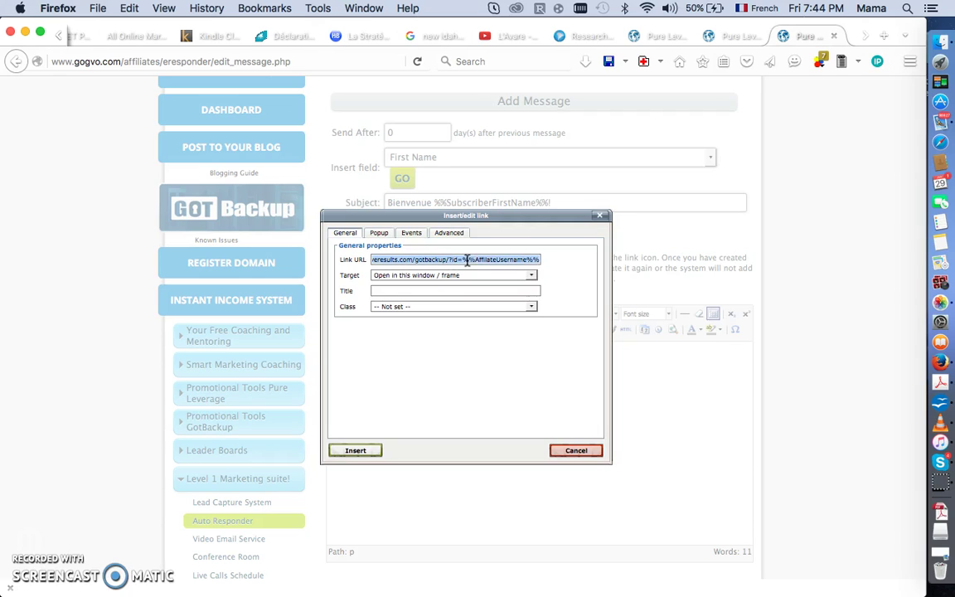
pyautogui.click(459, 260)
pyautogui.moveTo(459, 260); pyautogui.dragTo(342, 260)
pyautogui.press('super+c')
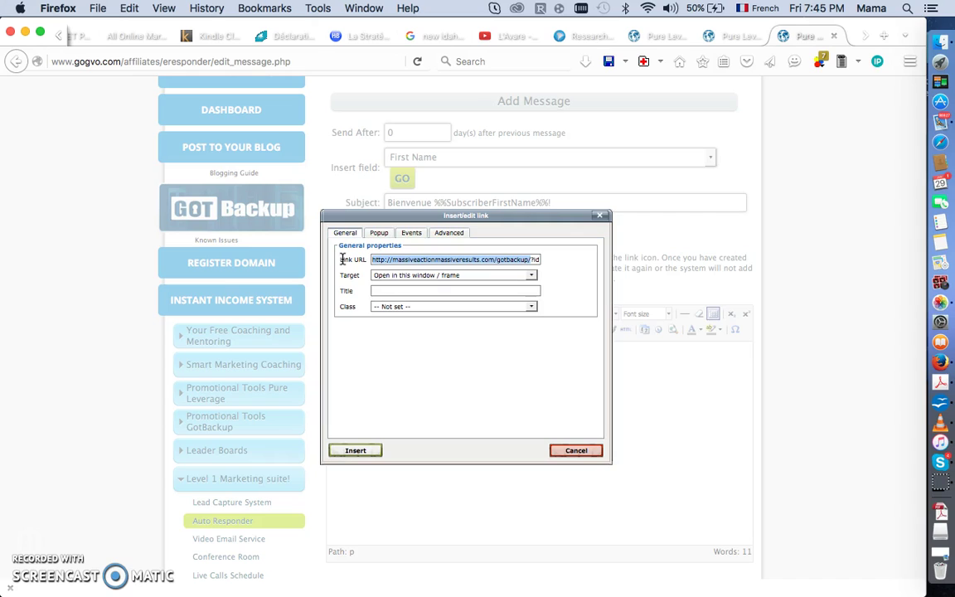
pyautogui.click(459, 258)
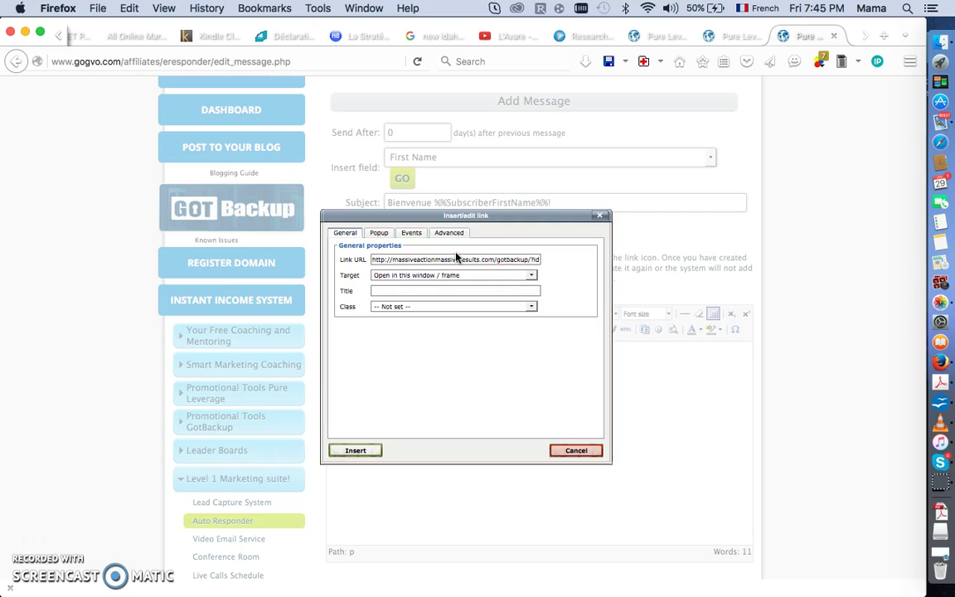
pyautogui.press('Right')
pyautogui.press('Right')
pyautogui.press('Right')
pyautogui.press('Right')
pyautogui.press('Right')
pyautogui.press('Right')
pyautogui.press('Right')
pyautogui.press('Right')
pyautogui.press('Right')
pyautogui.press('Right')
pyautogui.press('Right')
pyautogui.press('Right')
pyautogui.press('Right')
pyautogui.press('Right')
pyautogui.press('Right')
pyautogui.press('Right')
pyautogui.press('Right')
pyautogui.press('Right')
pyautogui.press('Right')
pyautogui.press('Right')
pyautogui.press('Right')
pyautogui.press('Right')
pyautogui.press('Right')
pyautogui.press('Right')
pyautogui.press('Right')
pyautogui.press('Right')
pyautogui.press('Right')
pyautogui.press('Right')
pyautogui.press('Right')
pyautogui.press('Right')
pyautogui.press('Right')
pyautogui.press('Right')
pyautogui.press('Right')
pyautogui.press('Right')
pyautogui.press('Right')
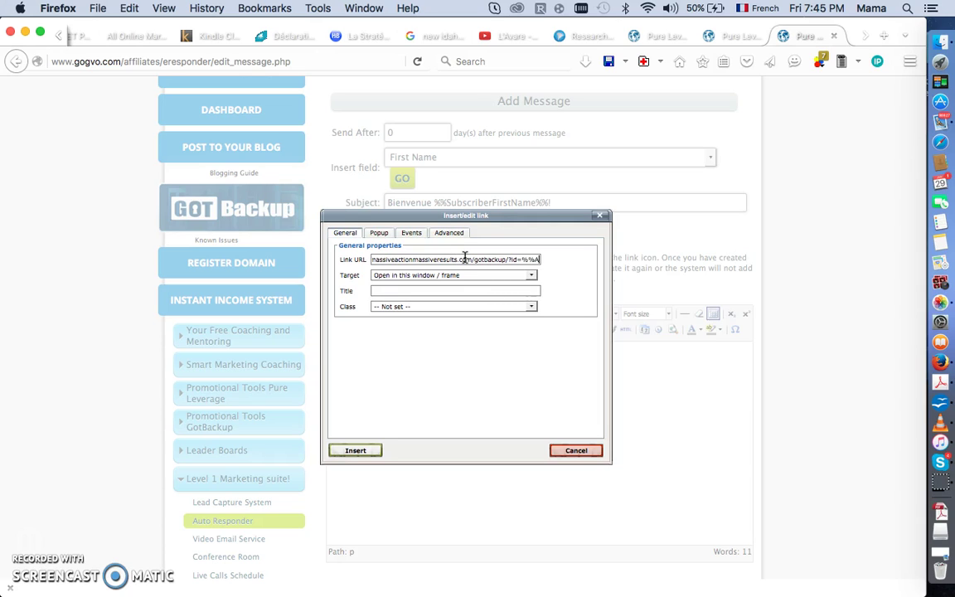
pyautogui.press('Right')
pyautogui.press('Right')
pyautogui.press('Right')
pyautogui.press('Right')
pyautogui.press('Right')
pyautogui.press('Right')
pyautogui.press('Right')
pyautogui.press('Right')
pyautogui.press('Right')
pyautogui.press('Right')
pyautogui.press('Right')
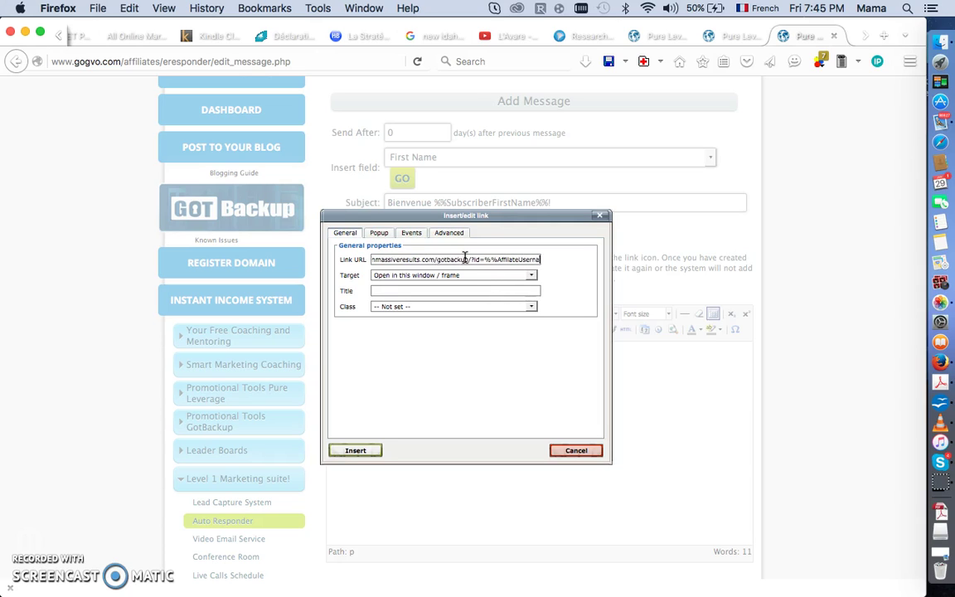
# Load massiveactionmassiveresults.com/gotbackup/ in a new tab and scroll through the landing page.
pyautogui.click(888, 39)
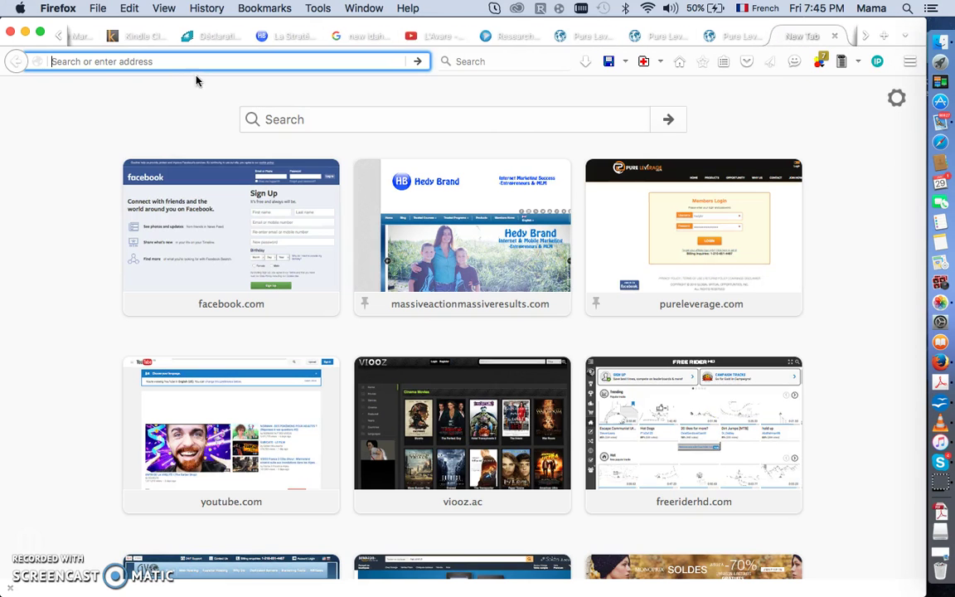
pyautogui.press('super+v')
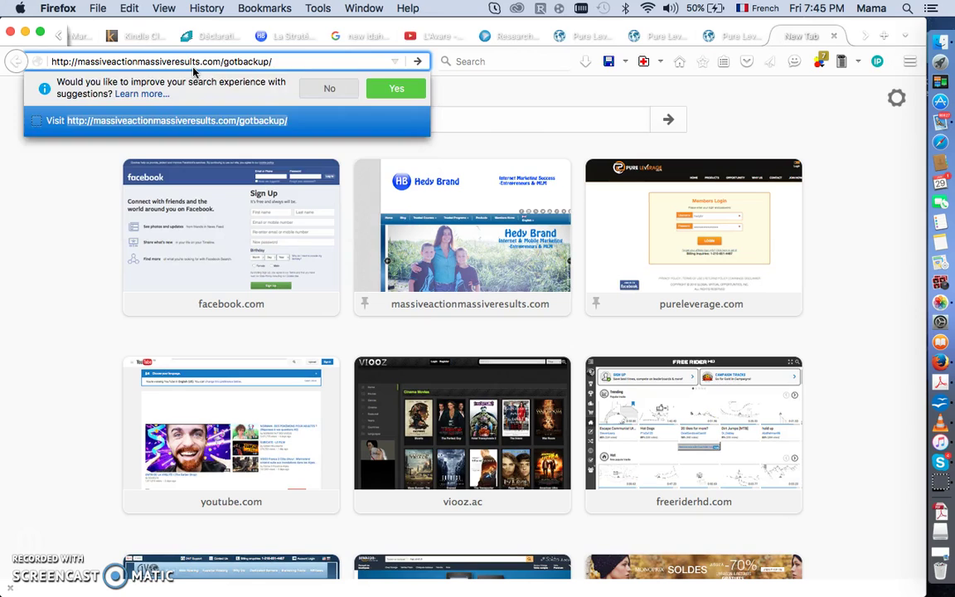
pyautogui.press('Return')
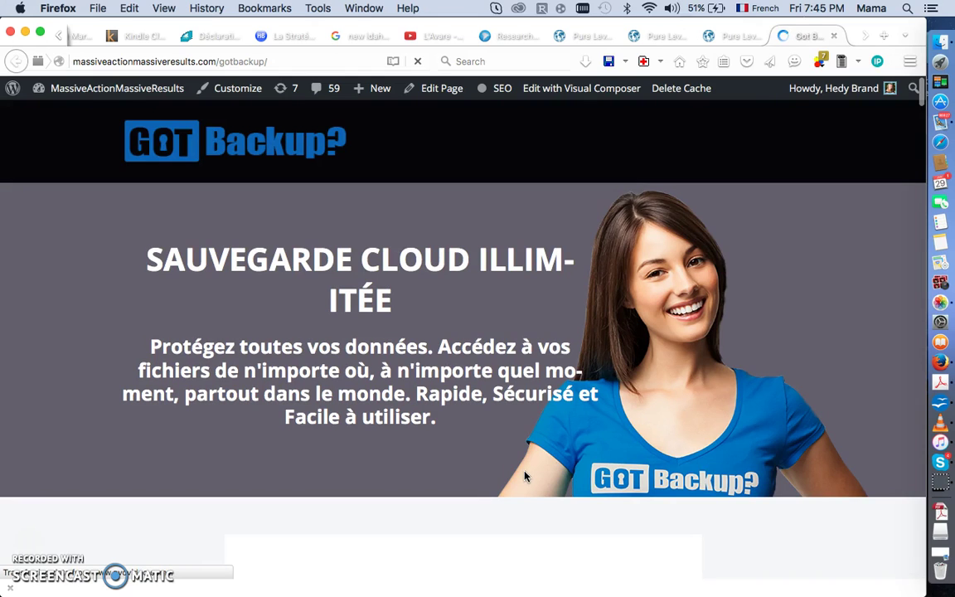
pyautogui.scroll(-10, 524, 476)
pyautogui.scroll(5, 524, 476)
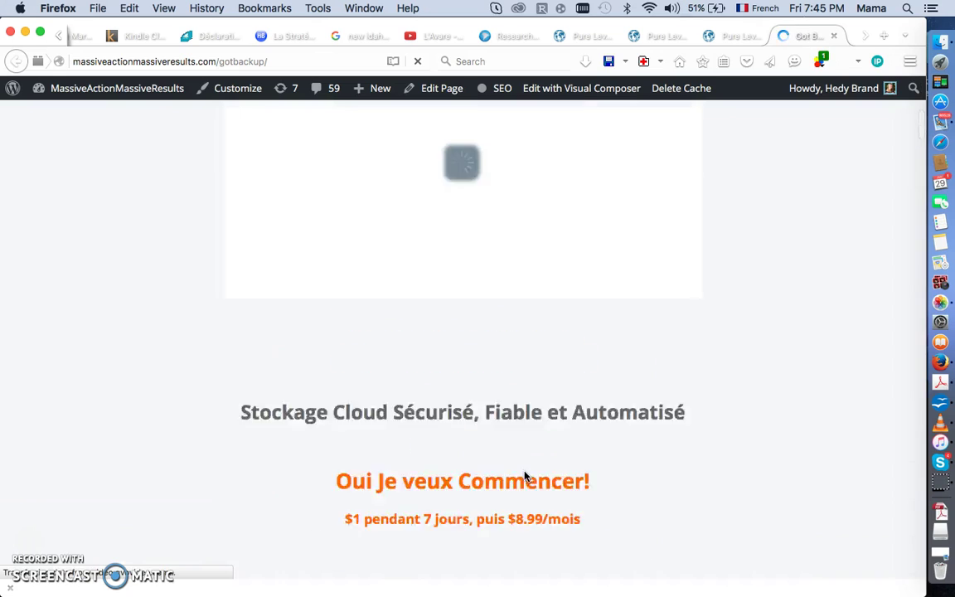
pyautogui.scroll(5, 524, 476)
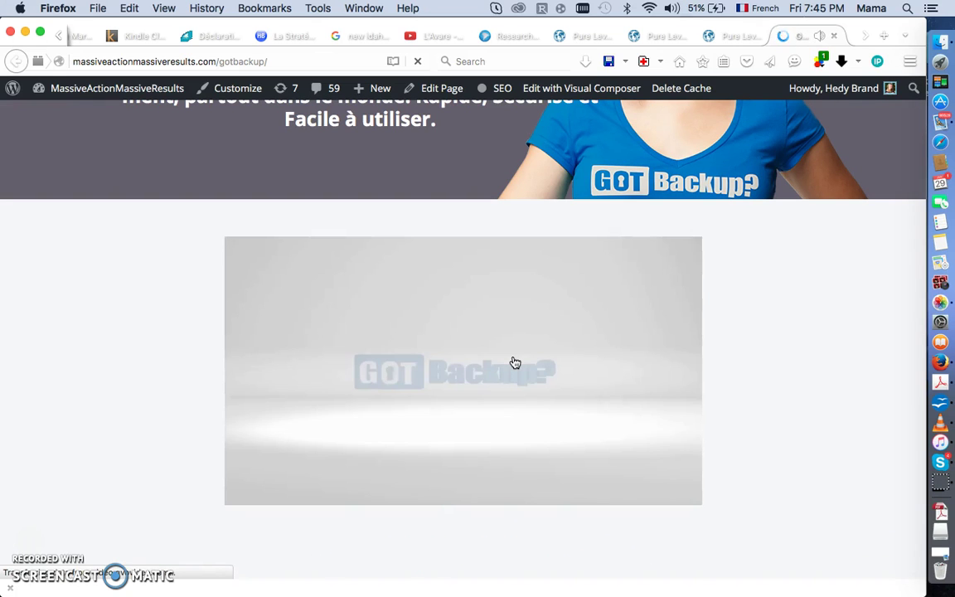
pyautogui.scroll(7, 514, 363)
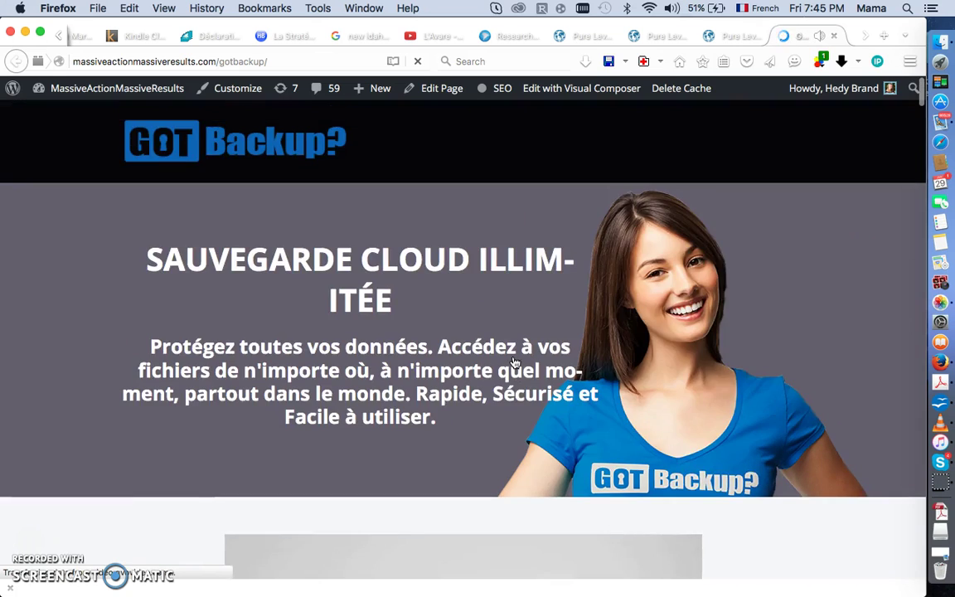
# Return to the welcome message tab and focus the GotBackup link address in the Insert/edit link dialog.
pyautogui.click(618, 36)
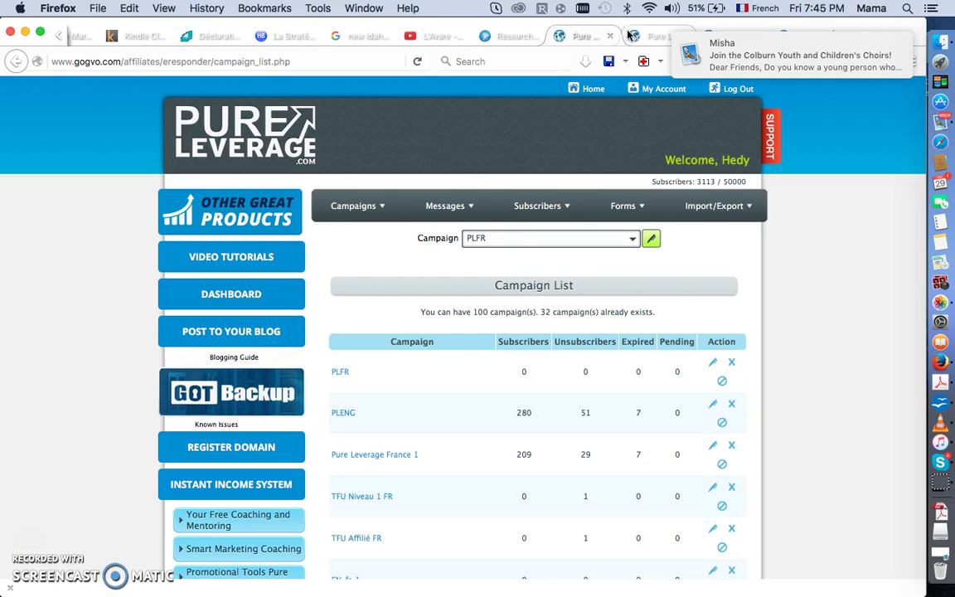
pyautogui.click(657, 35)
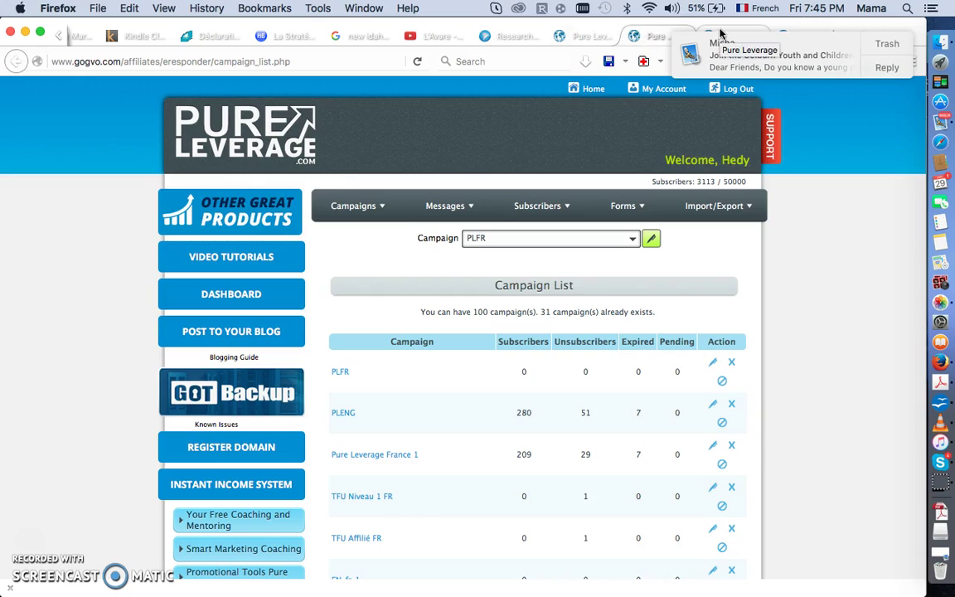
pyautogui.click(720, 34)
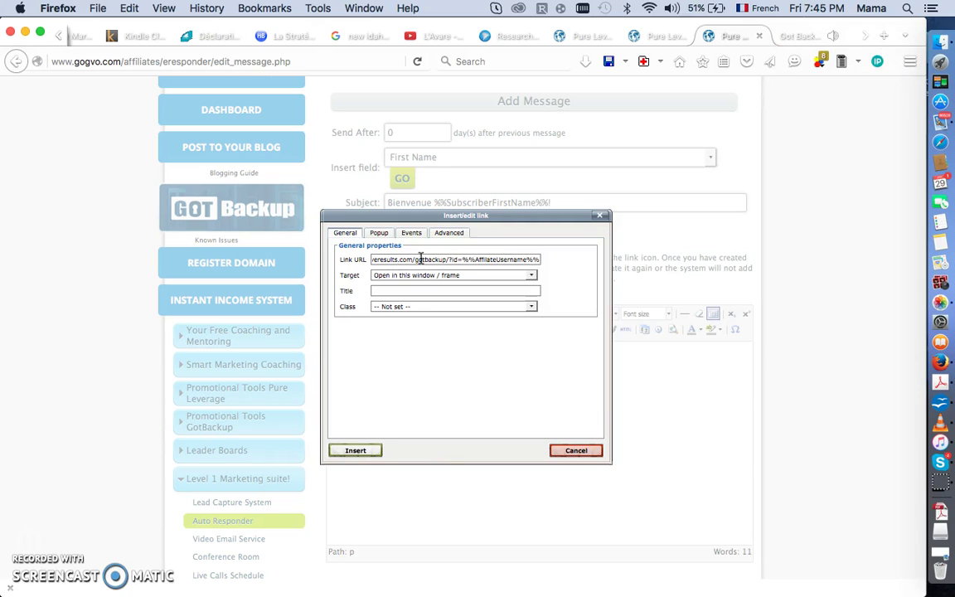
pyautogui.click(520, 262)
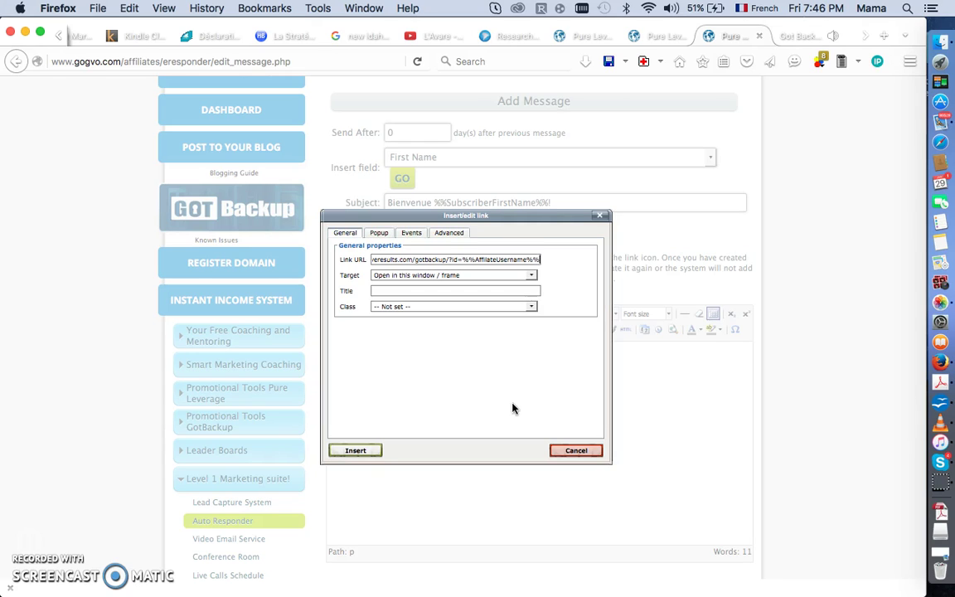
# Insert the GotBackup link on 'Consultez mon opportunité ici' and start a new paragraph below it.
pyautogui.click(358, 451)
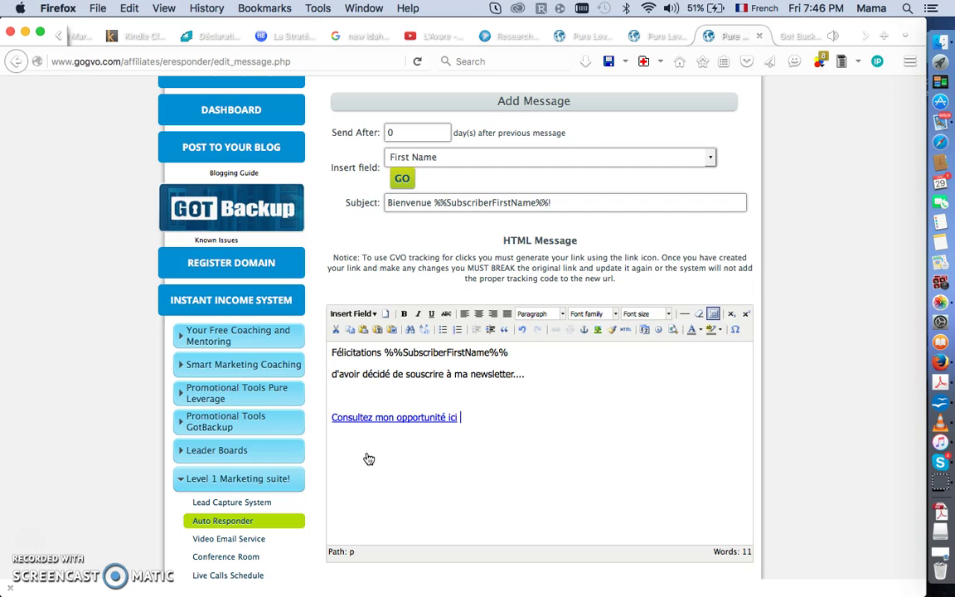
pyautogui.scroll(-3, 369, 459)
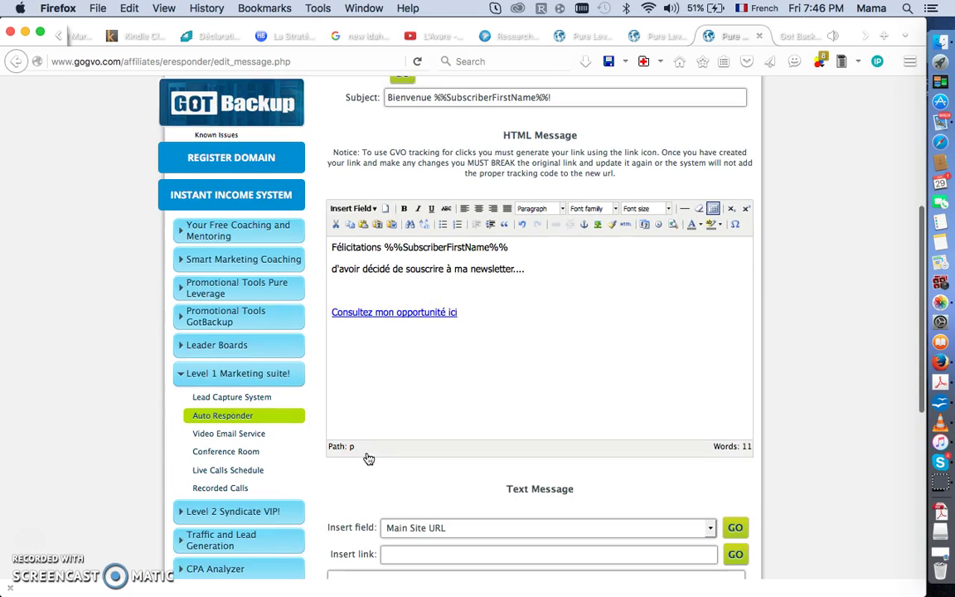
pyautogui.press('Return')
pyautogui.press('Return')
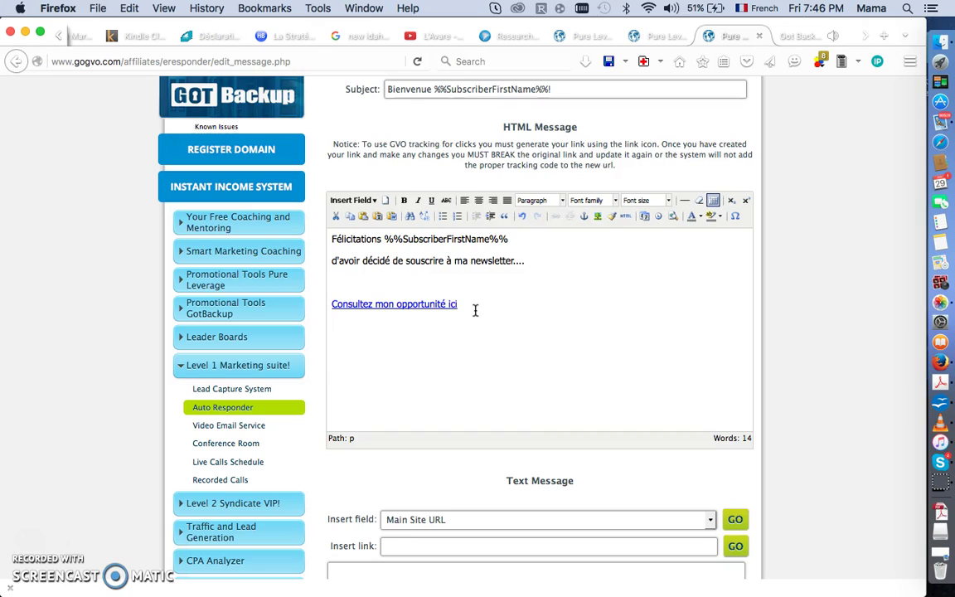
# Add the sign-off 'Cordialement,' followed by the %%AffiliateFullName%% placeholder on the next line.
pyautogui.click(370, 202)
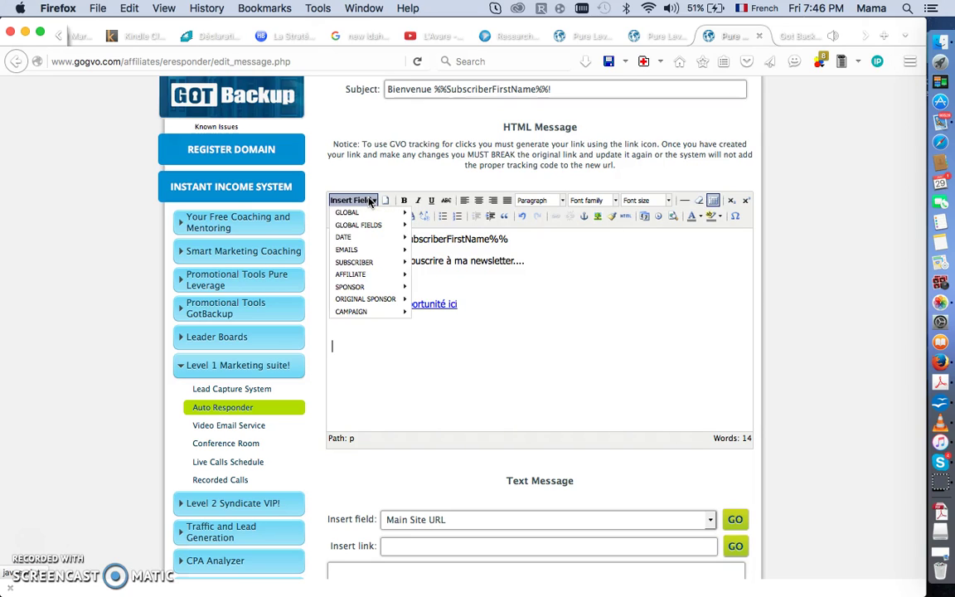
pyautogui.click(443, 384)
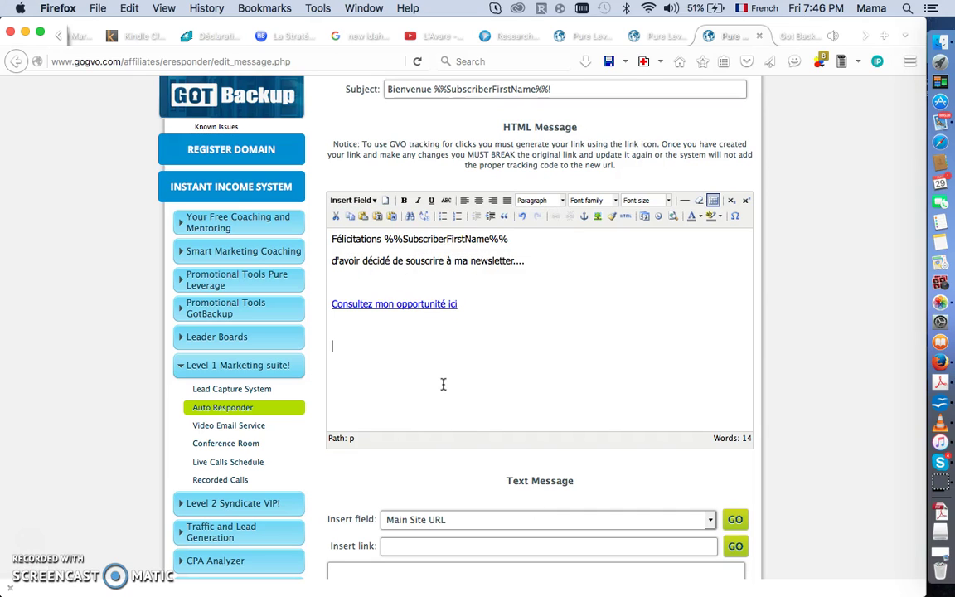
pyautogui.write('Cordialement,')
pyautogui.press('Return')
pyautogui.click(371, 202)
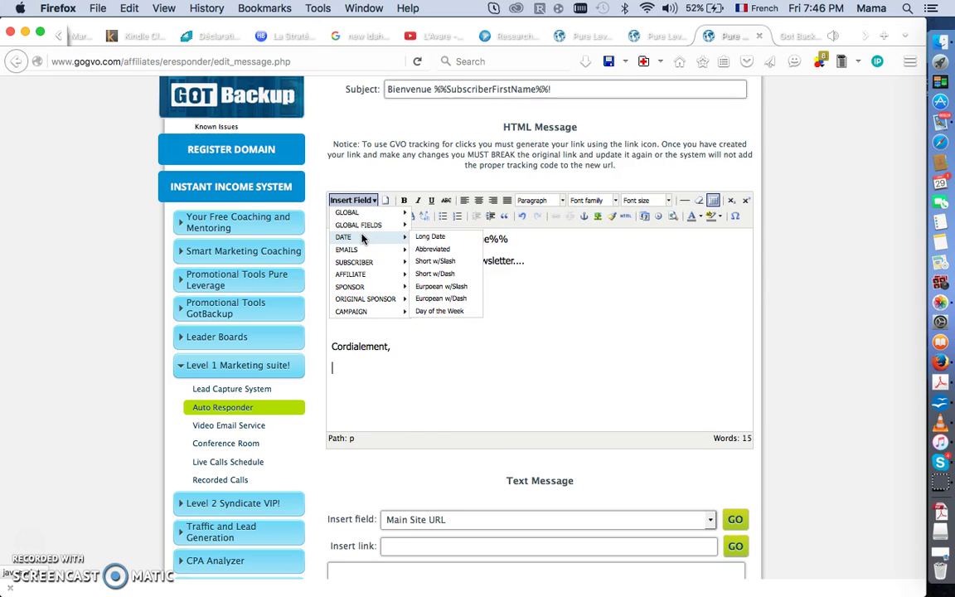
pyautogui.moveTo(365, 262)
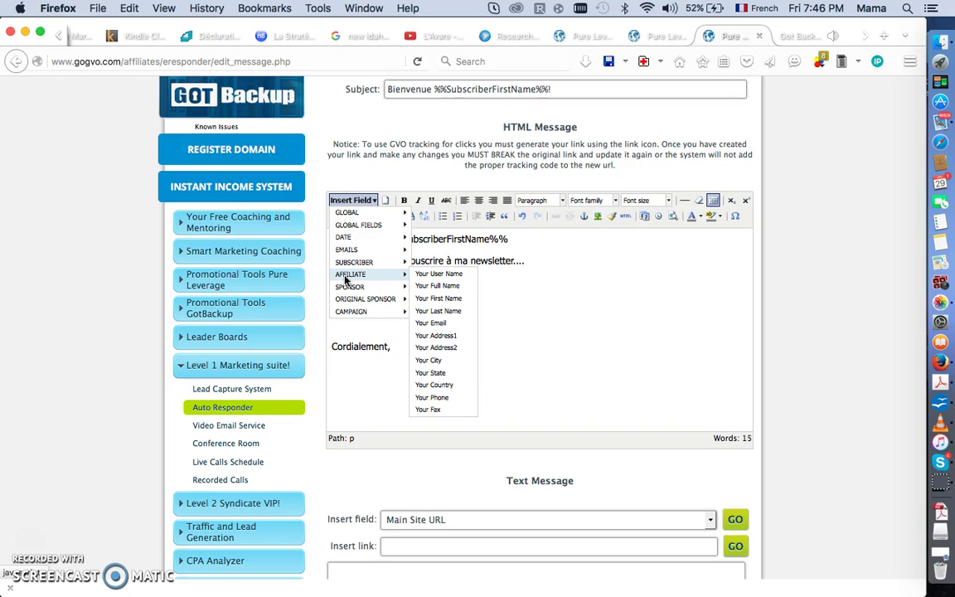
pyautogui.click(445, 286)
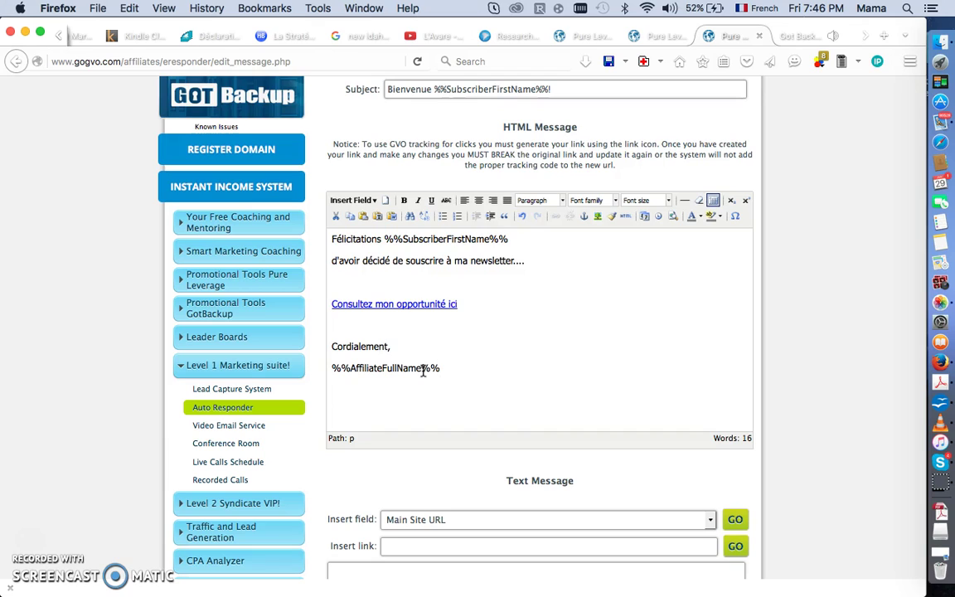
# Copy the HTML welcome message text into the plain-text Text Message box.
pyautogui.moveTo(448, 369); pyautogui.dragTo(320, 236)
pyautogui.press('super+c')
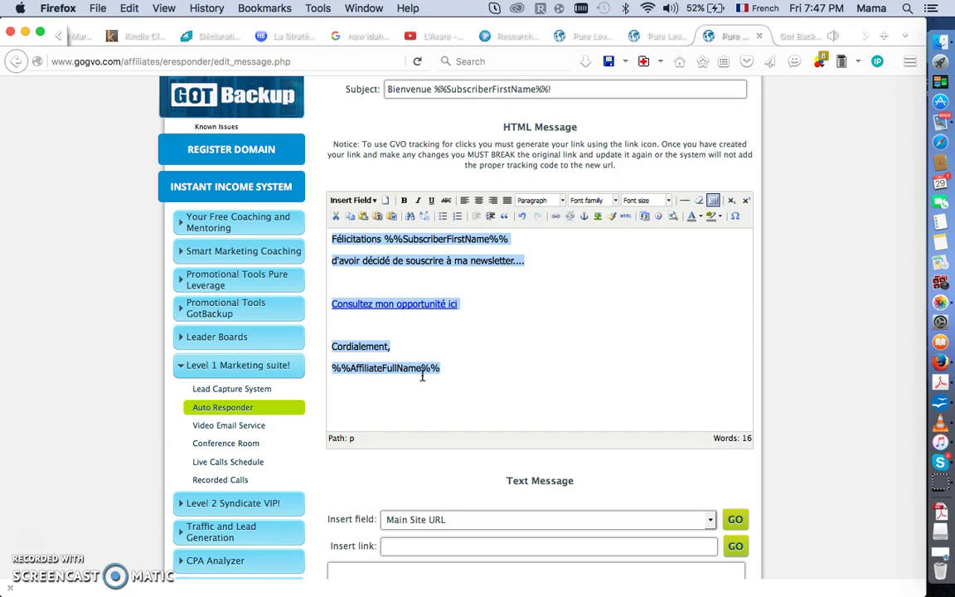
pyautogui.scroll(-5, 415, 444)
pyautogui.click(389, 372)
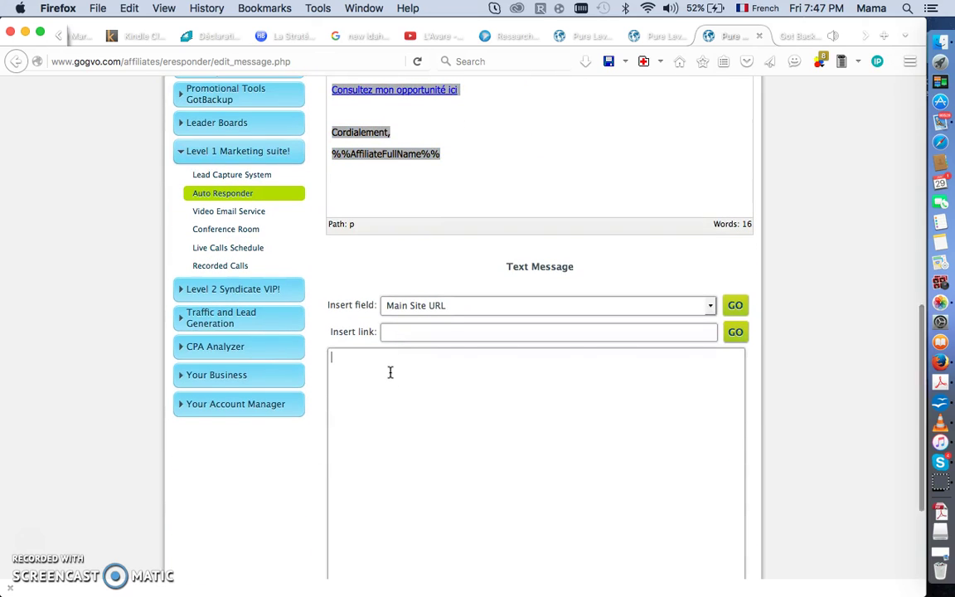
pyautogui.press('super+v')
# Save the 'Bienvenue %%SubscriberFirstName%%!' follow-up message, sent after 0 days.
pyautogui.scroll(8, 821, 354)
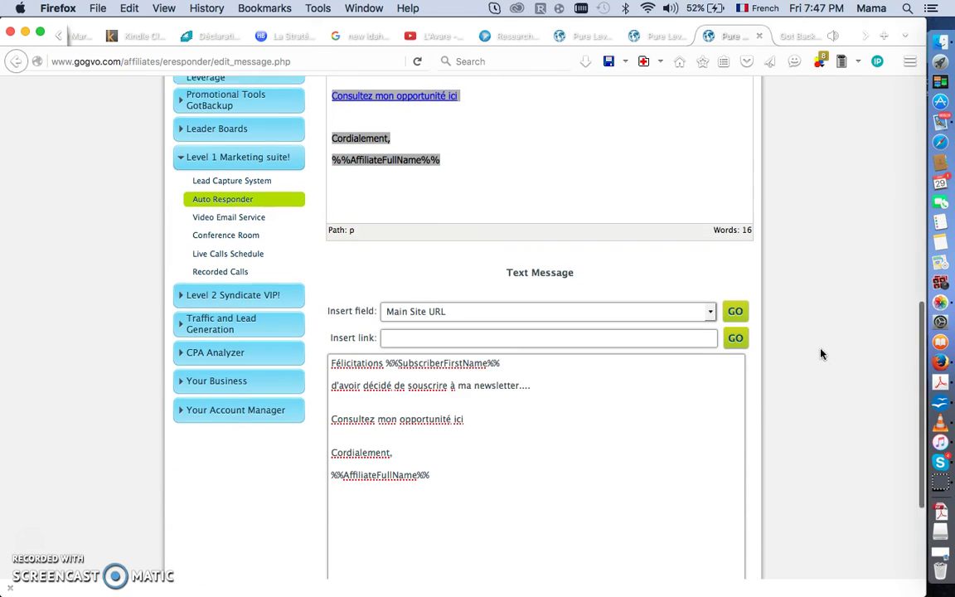
pyautogui.scroll(-5, 821, 354)
pyautogui.scroll(-6, 821, 352)
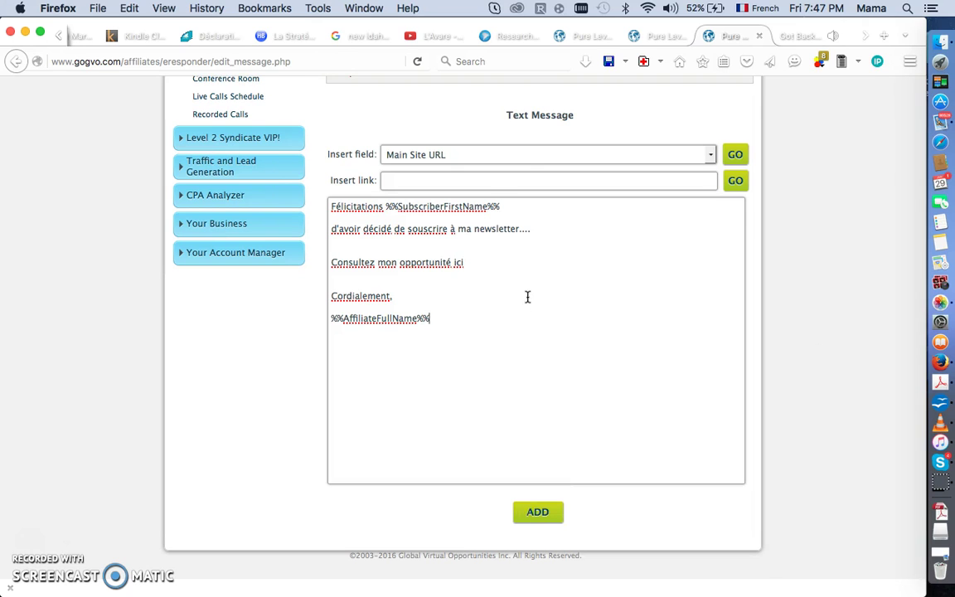
pyautogui.scroll(5, 527, 297)
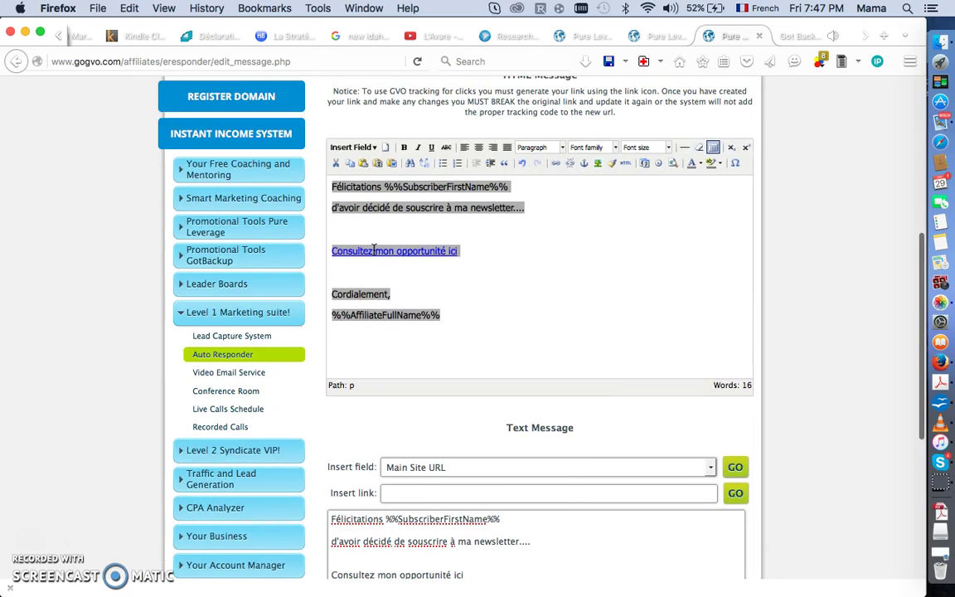
pyautogui.scroll(-5, 576, 301)
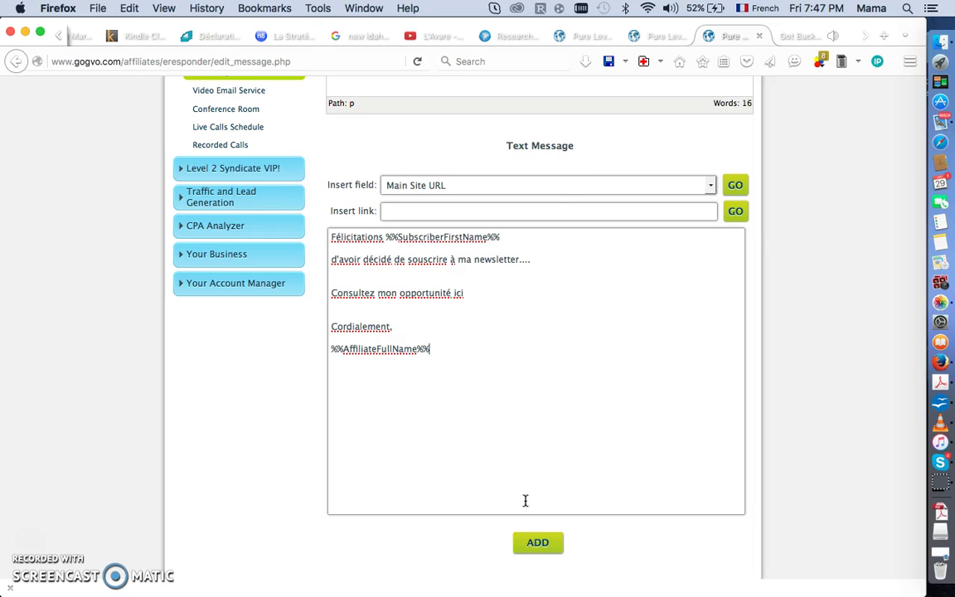
pyautogui.click(538, 545)
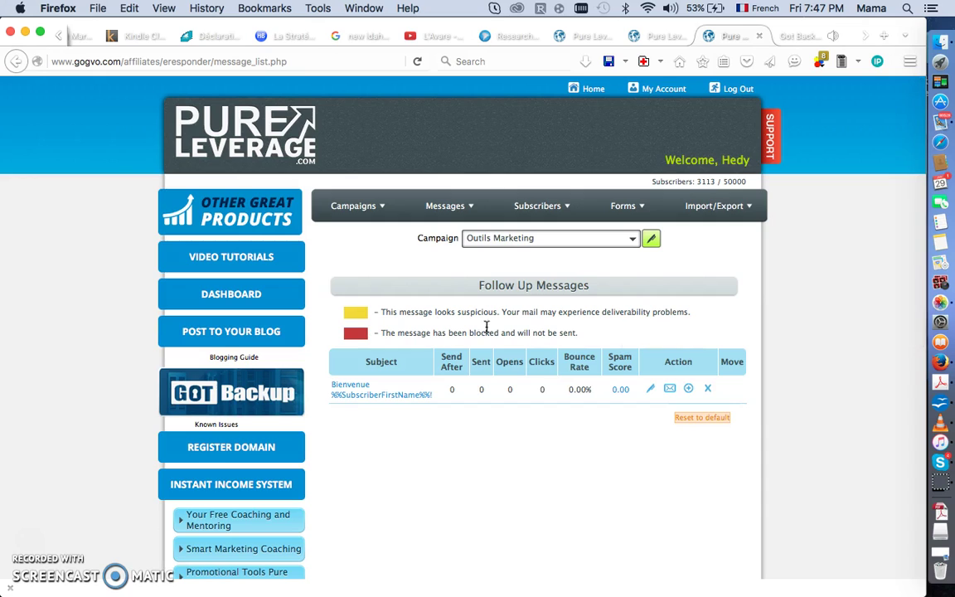
# Confirm the Bienvenue follow-up is listed under Outils Marketing, then switch to the campaign list tab.
pyautogui.moveTo(455, 218)
pyautogui.click(398, 203)
pyautogui.click(582, 44)
pyautogui.click(648, 41)
pyautogui.click(554, 38)
# Clear text mistakenly pasted into the copy-by-code field and open the Outils Marketing campaign settings.
pyautogui.scroll(-15, 789, 395)
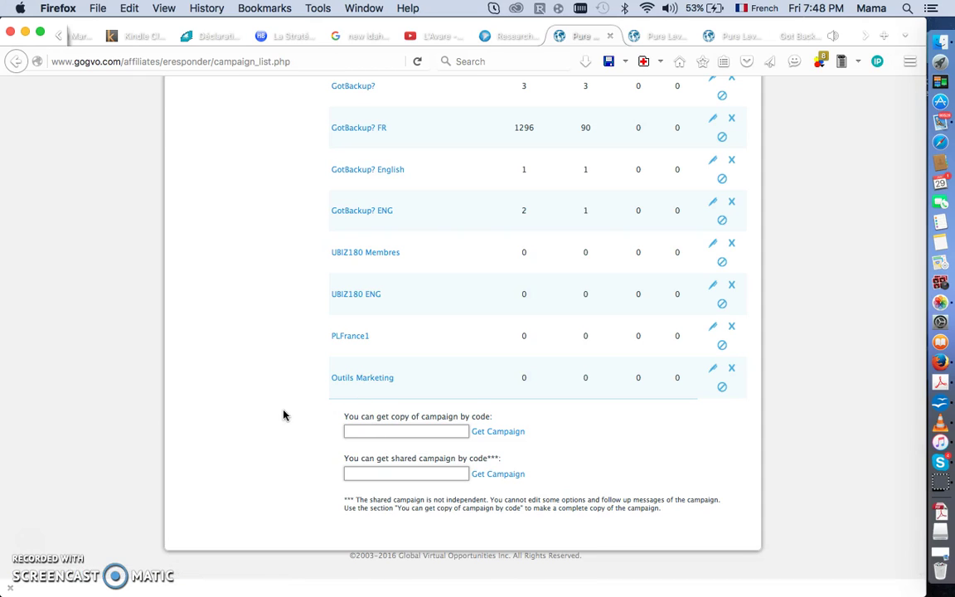
pyautogui.scroll(15, 283, 415)
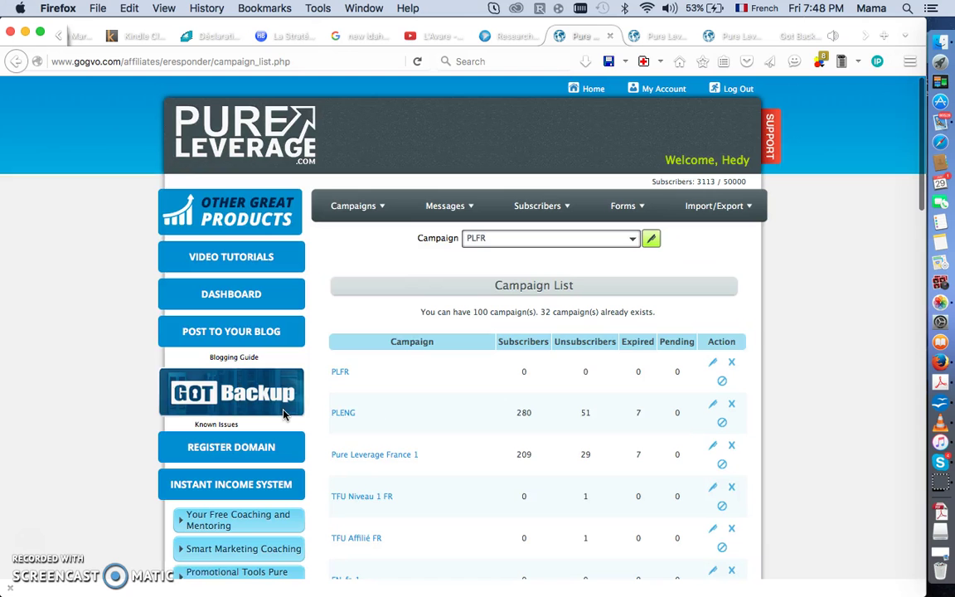
pyautogui.moveTo(370, 215)
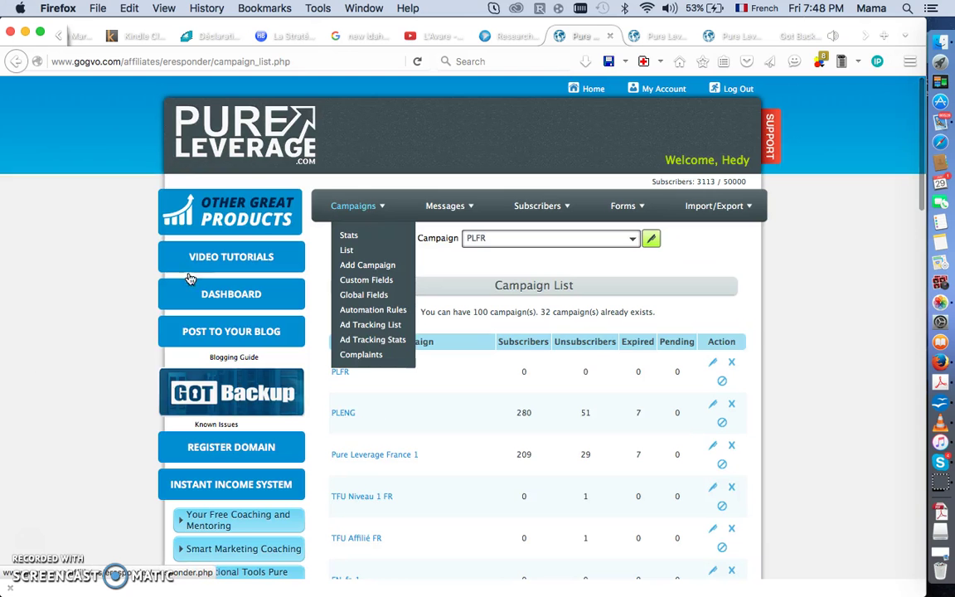
pyautogui.scroll(-5, 208, 349)
pyautogui.scroll(5, 66, 316)
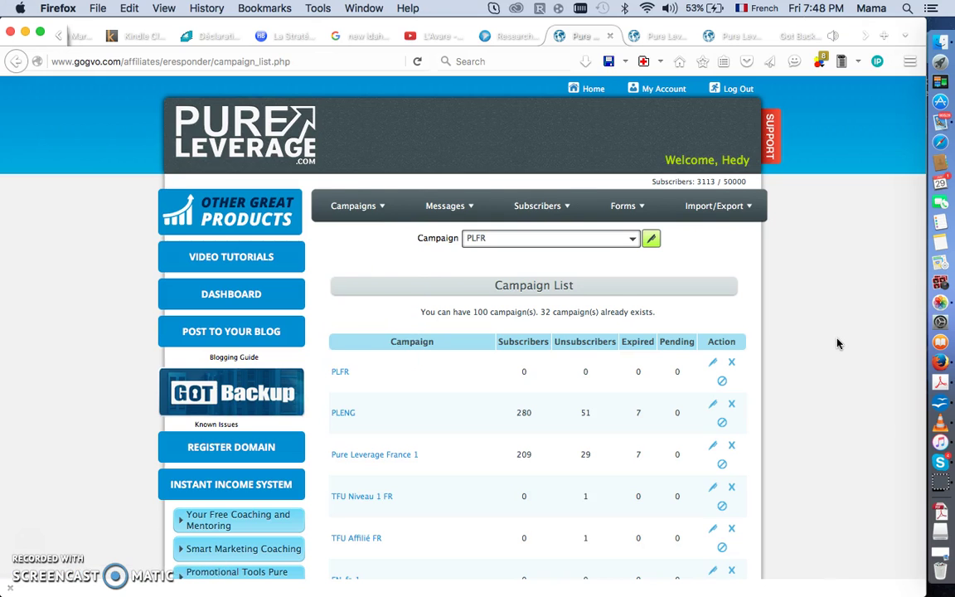
pyautogui.scroll(-10, 838, 344)
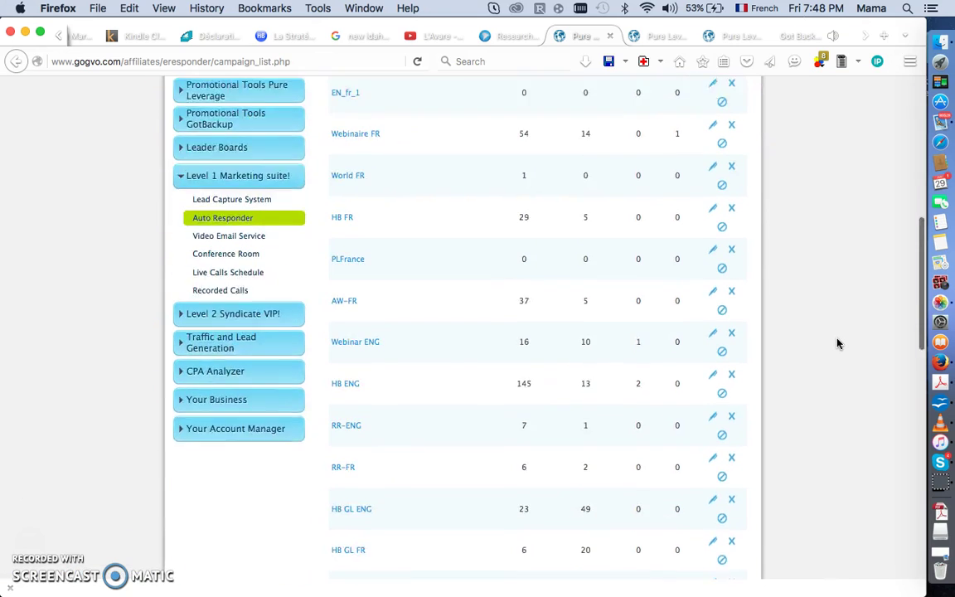
pyautogui.scroll(-5, 837, 344)
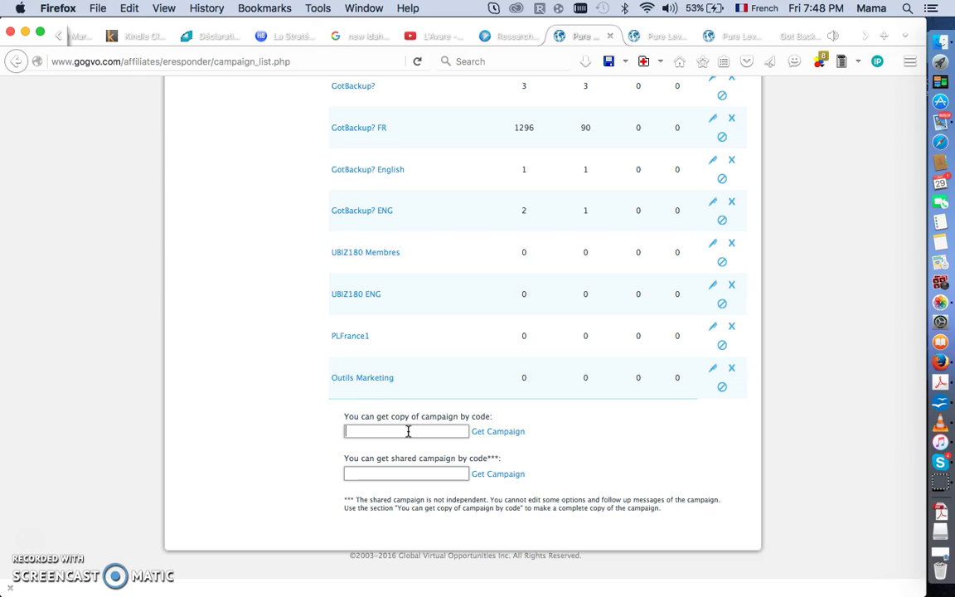
pyautogui.click(408, 431)
pyautogui.press('super+v')
pyautogui.press('super+a')
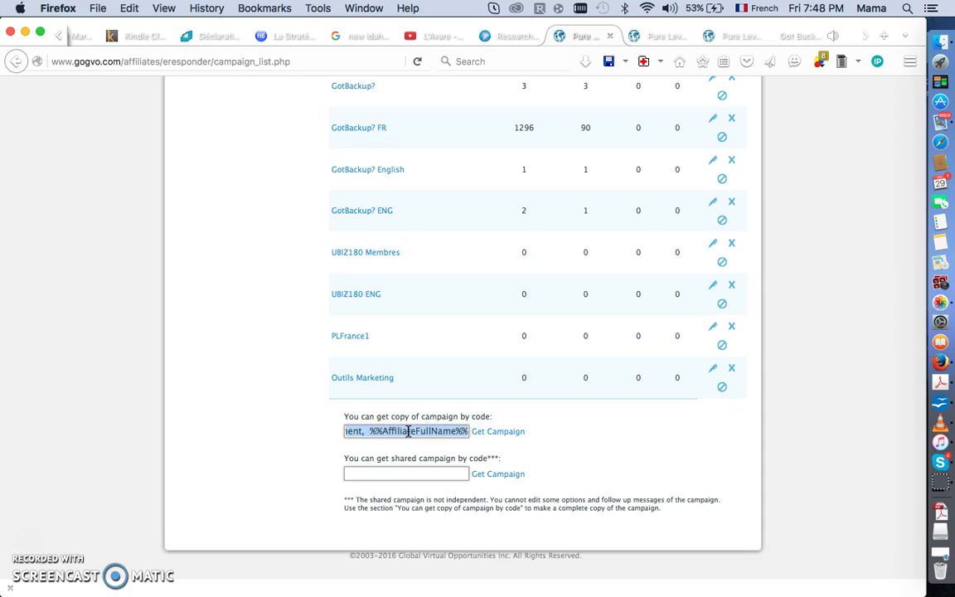
pyautogui.press('BackSpace')
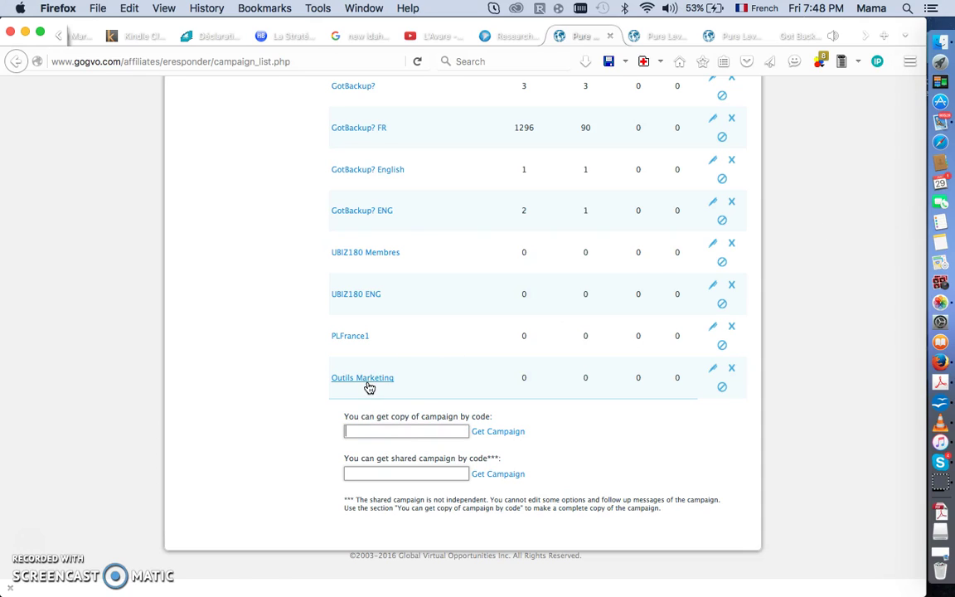
pyautogui.click(369, 383)
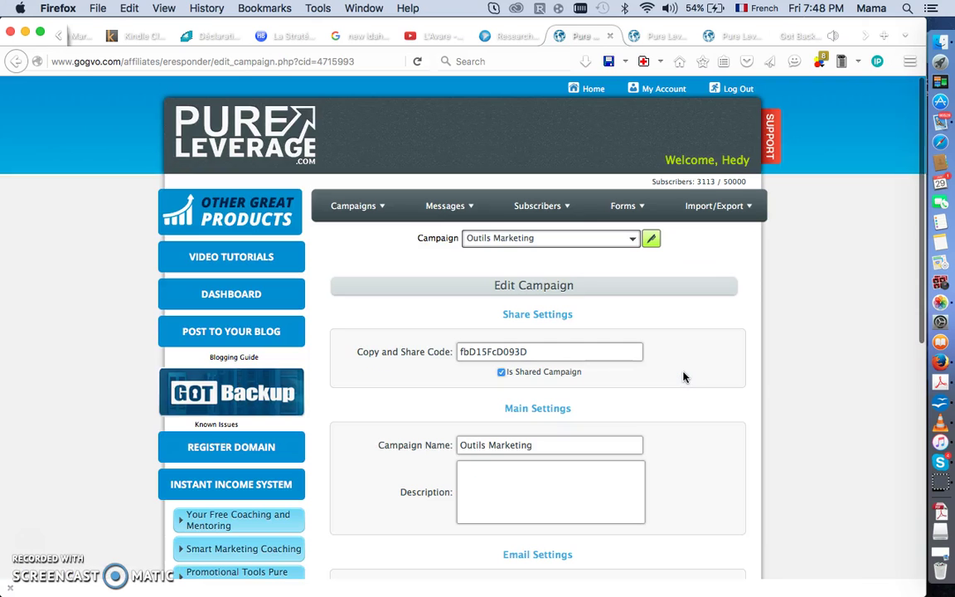
# Select the Outils Marketing share code and go to the copy-by-code field in the other account's campaign list.
pyautogui.click(546, 353)
pyautogui.press('super+c')
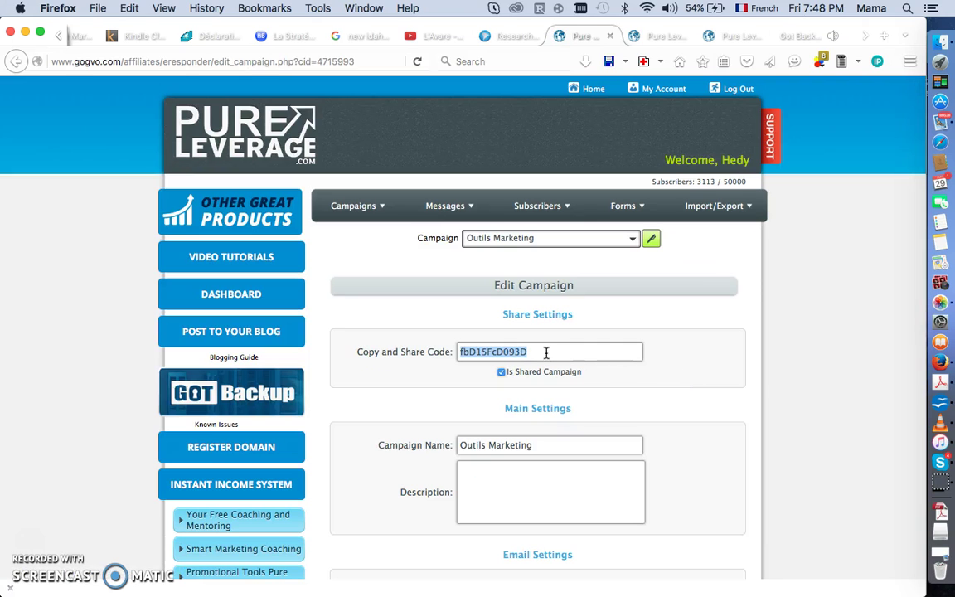
pyautogui.click(651, 40)
pyautogui.scroll(-15, 518, 463)
pyautogui.click(417, 430)
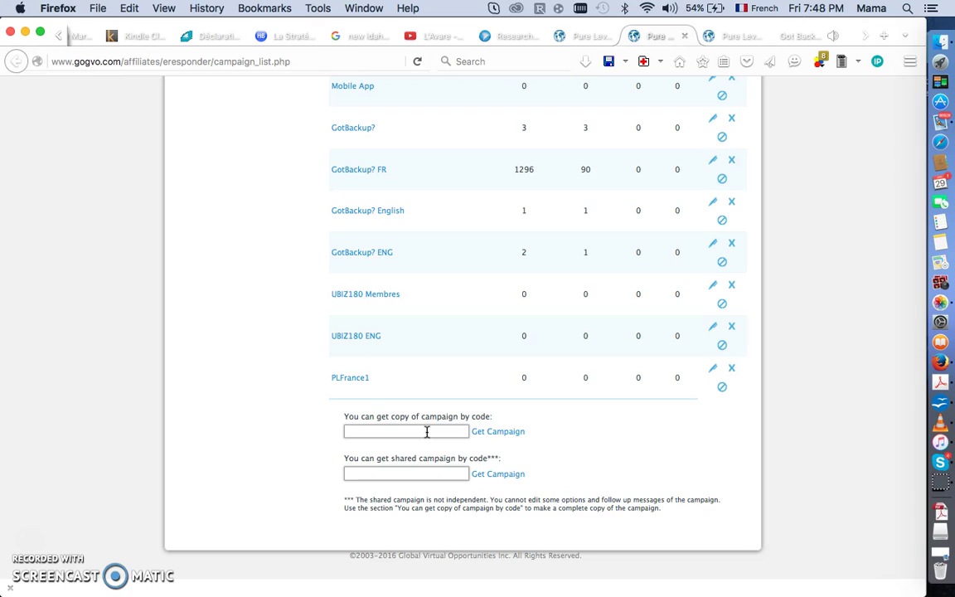
# Paste the Outils Marketing share code into the shared-campaign code field and fetch the copy Outils Marketing1.
pyautogui.click(427, 432)
pyautogui.click(415, 471)
pyautogui.click(379, 474)
pyautogui.press('super+v')
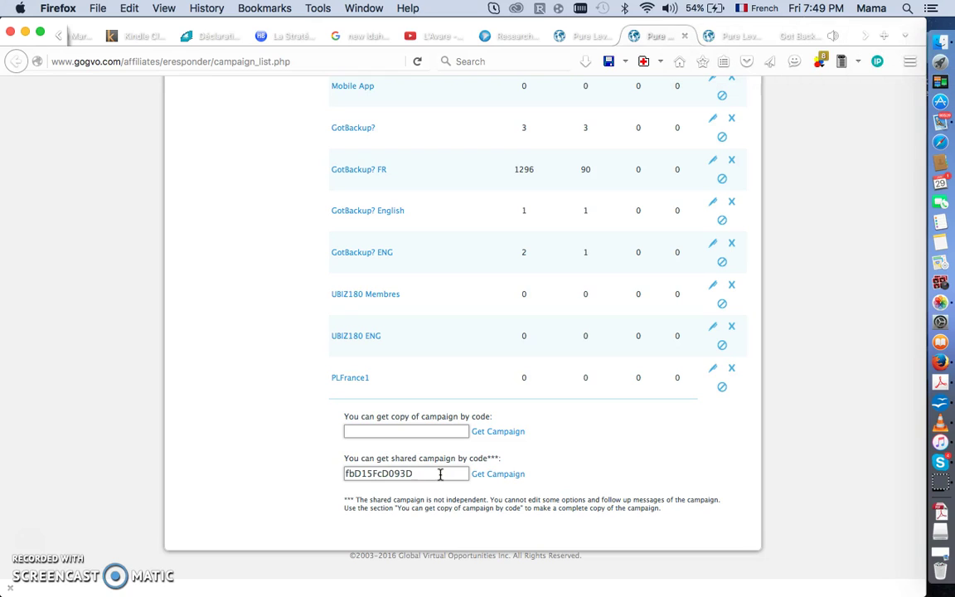
pyautogui.click(495, 479)
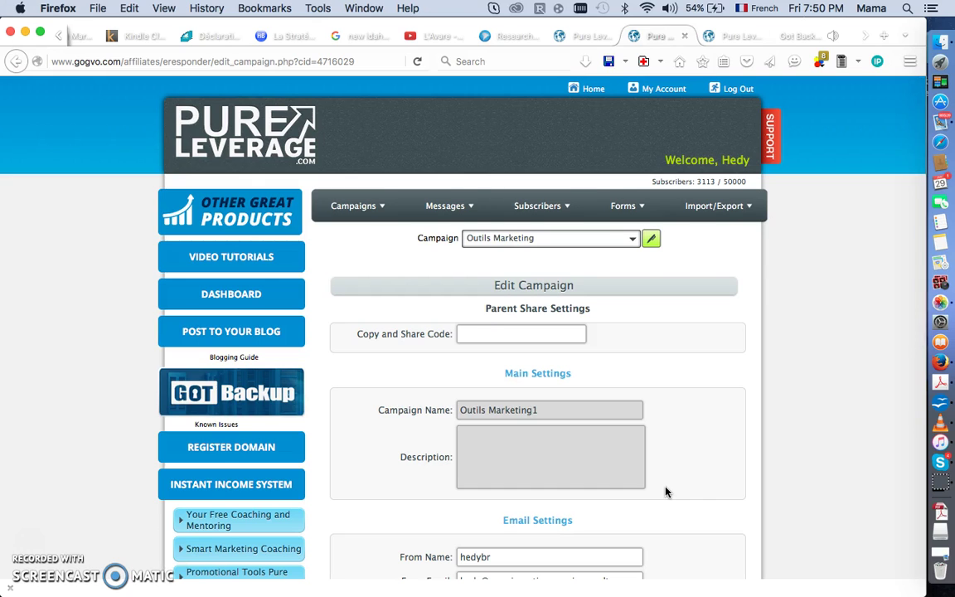
# Replace the From Name in Outils Marketing1 with the sender's full name.
pyautogui.scroll(-1, 666, 493)
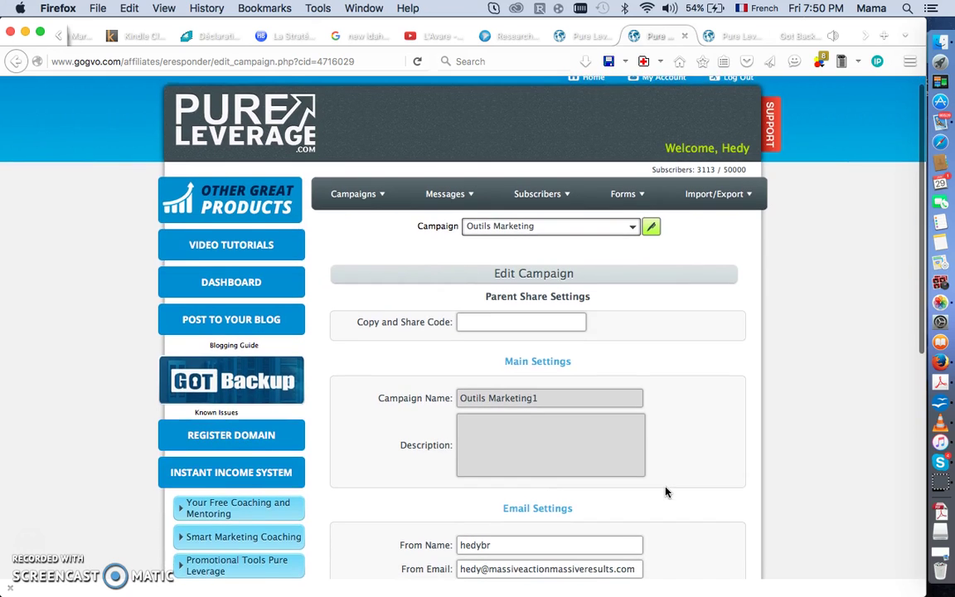
pyautogui.scroll(-4, 666, 493)
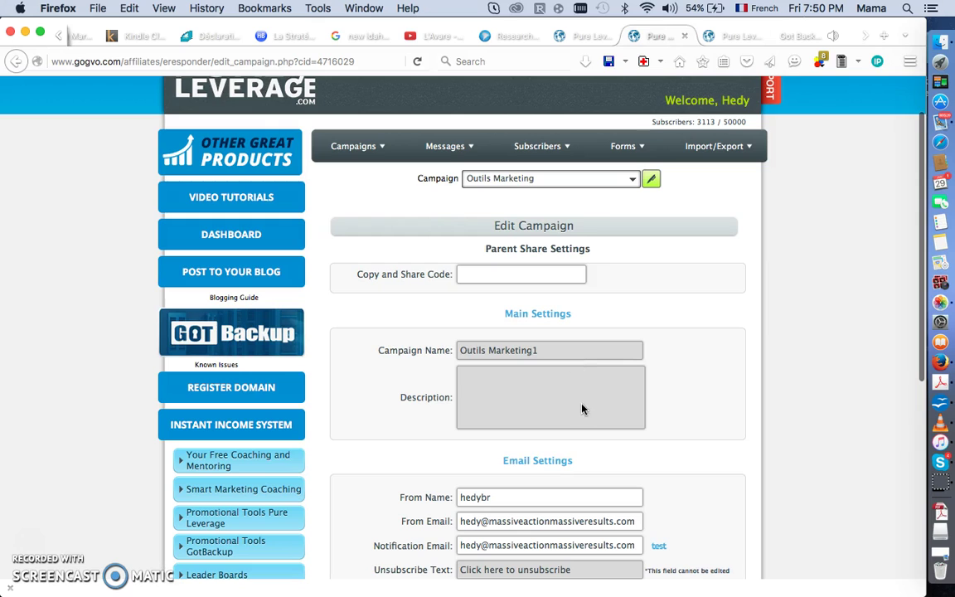
pyautogui.scroll(-12, 685, 435)
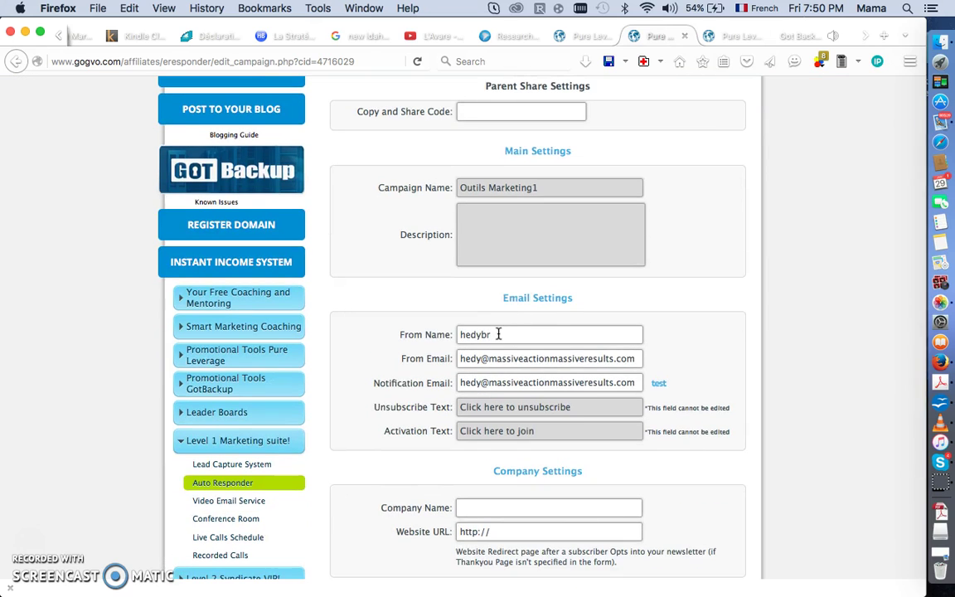
pyautogui.scroll(-6, 498, 335)
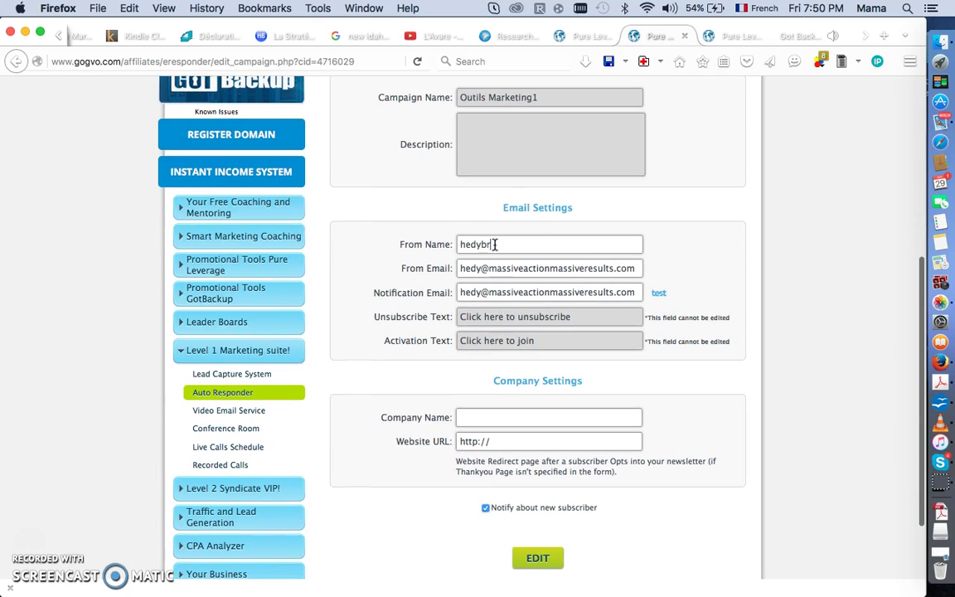
pyautogui.moveTo(495, 244); pyautogui.dragTo(439, 246)
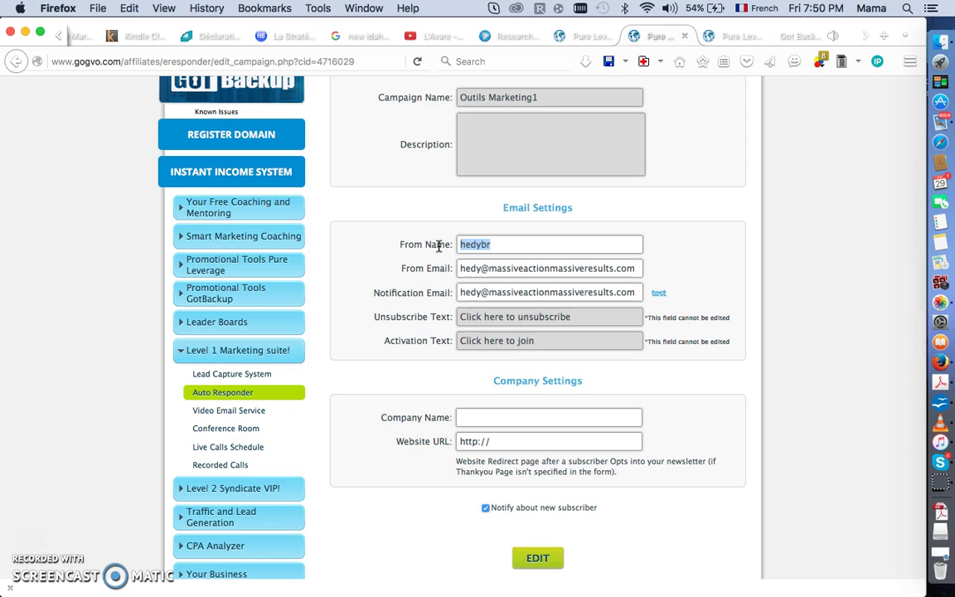
pyautogui.write('H')
pyautogui.press('BackSpace')
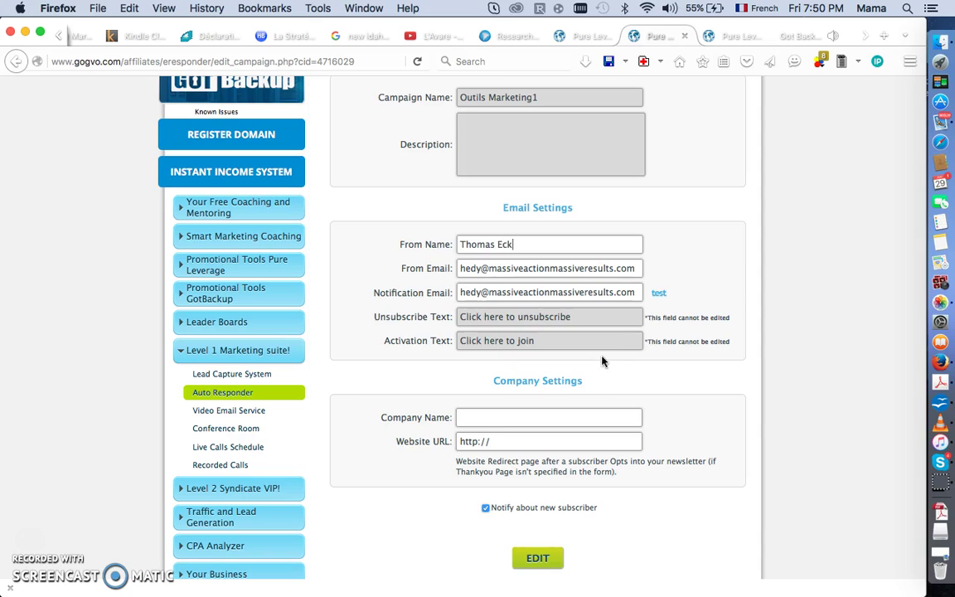
# Check the From Email and Notification Email addresses in the campaign settings.
pyautogui.scroll(-2, 696, 379)
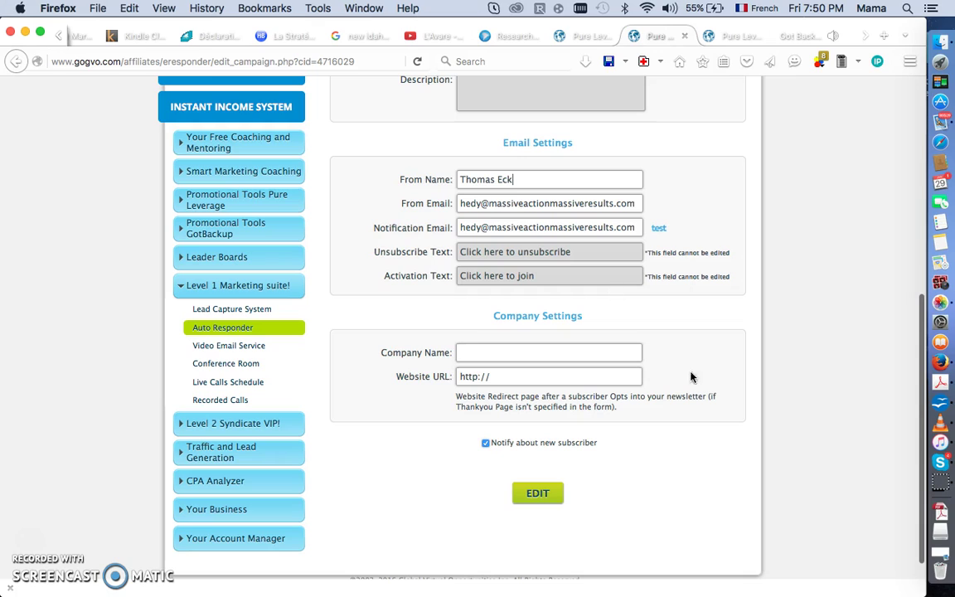
pyautogui.tripleClick(509, 203)
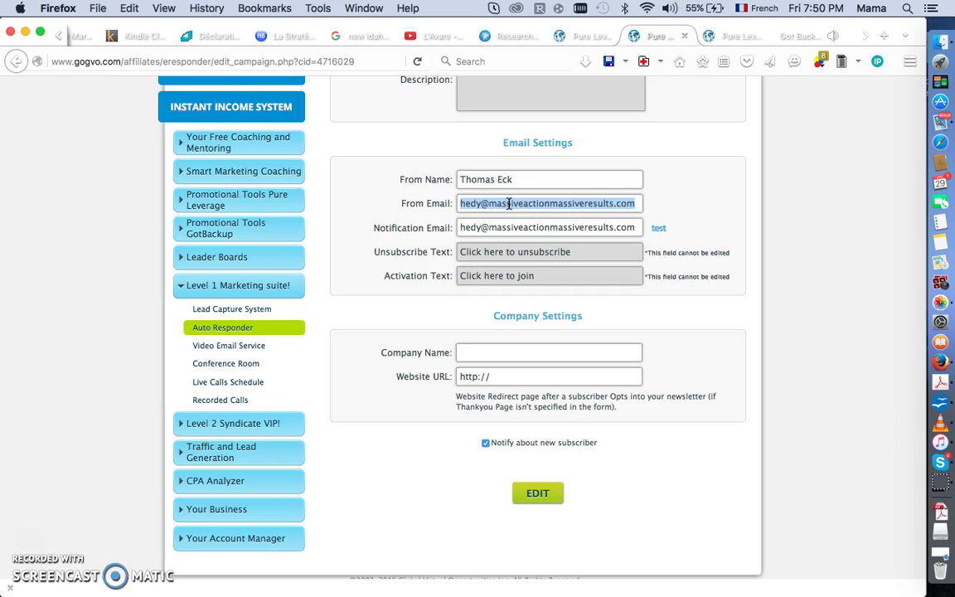
pyautogui.click(475, 228)
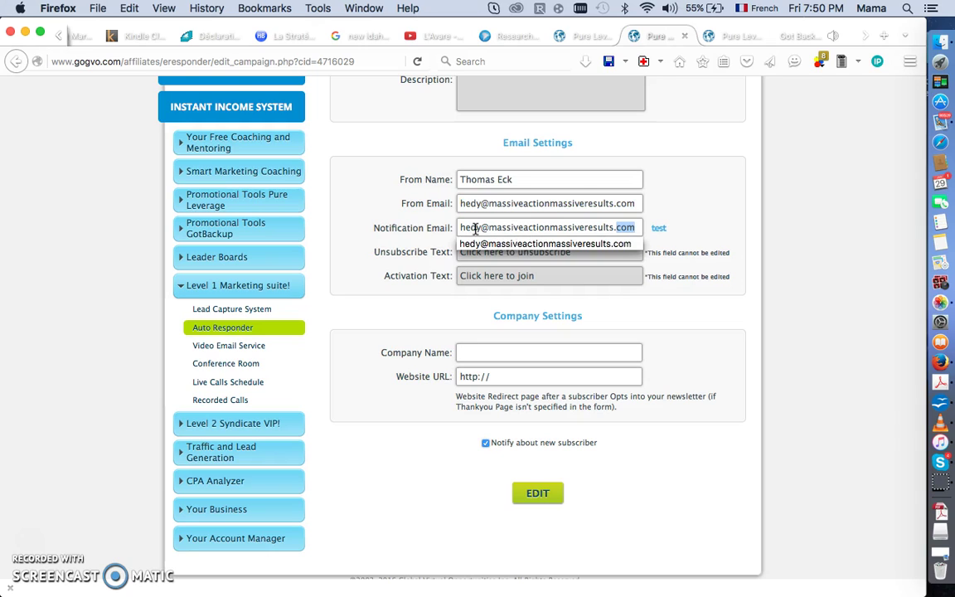
pyautogui.tripleClick(476, 228)
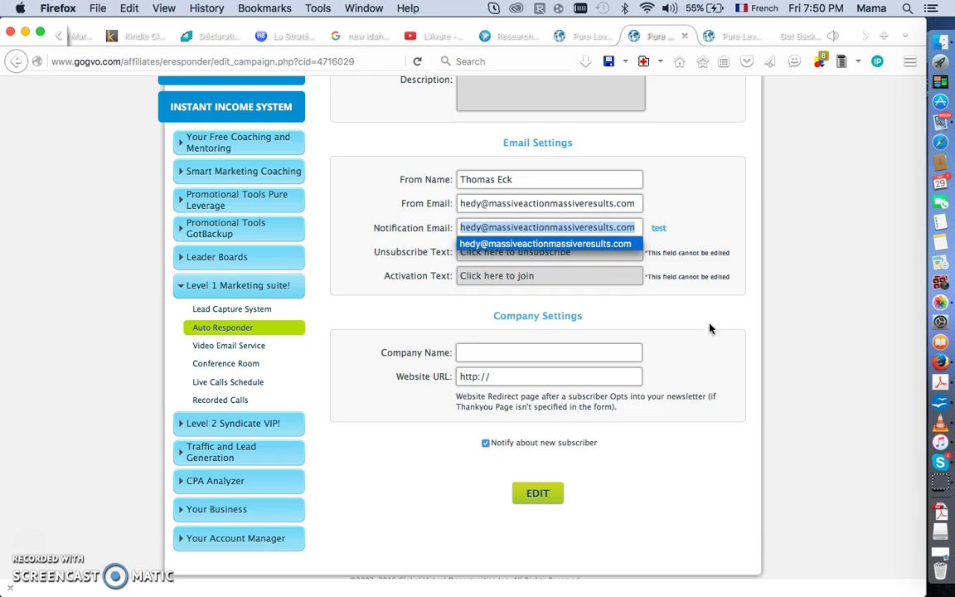
pyautogui.click(629, 332)
pyautogui.scroll(-1, 581, 327)
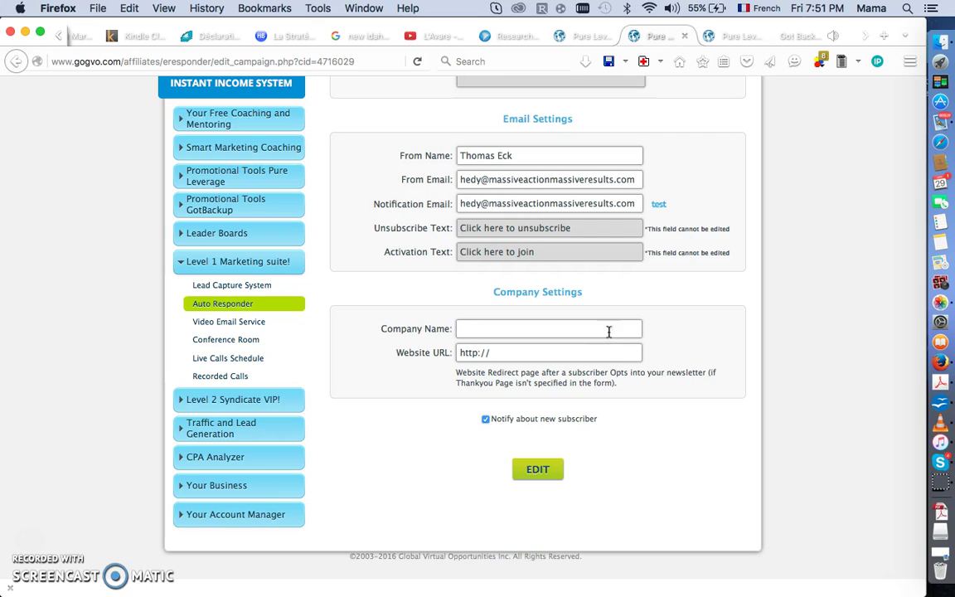
# Copy the GotBackup page's web address from its browser tab.
pyautogui.click(794, 38)
pyautogui.click(271, 62)
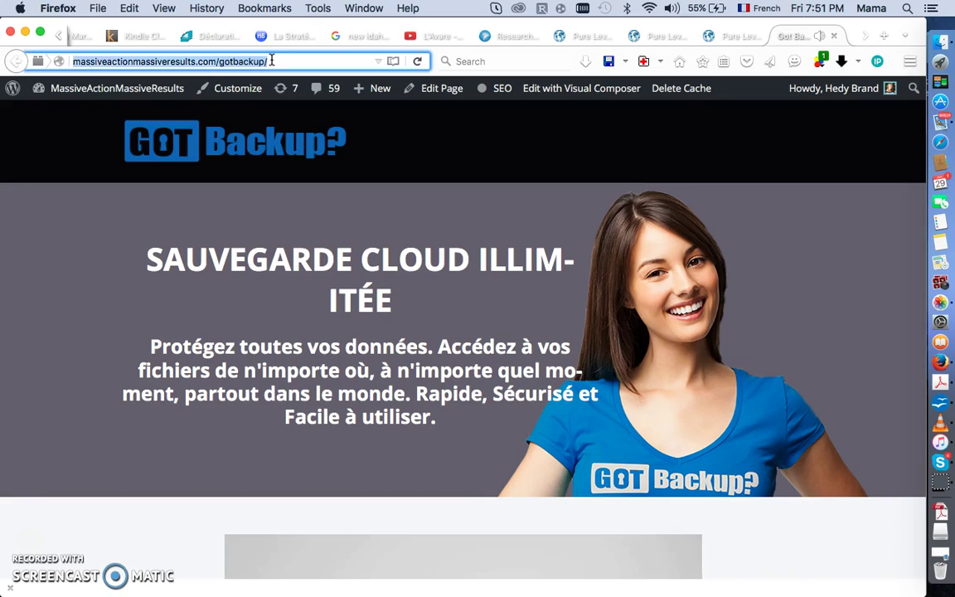
pyautogui.click(271, 61)
pyautogui.press('super+a')
pyautogui.press('super+c')
pyautogui.click(585, 36)
pyautogui.scroll(-5, 544, 446)
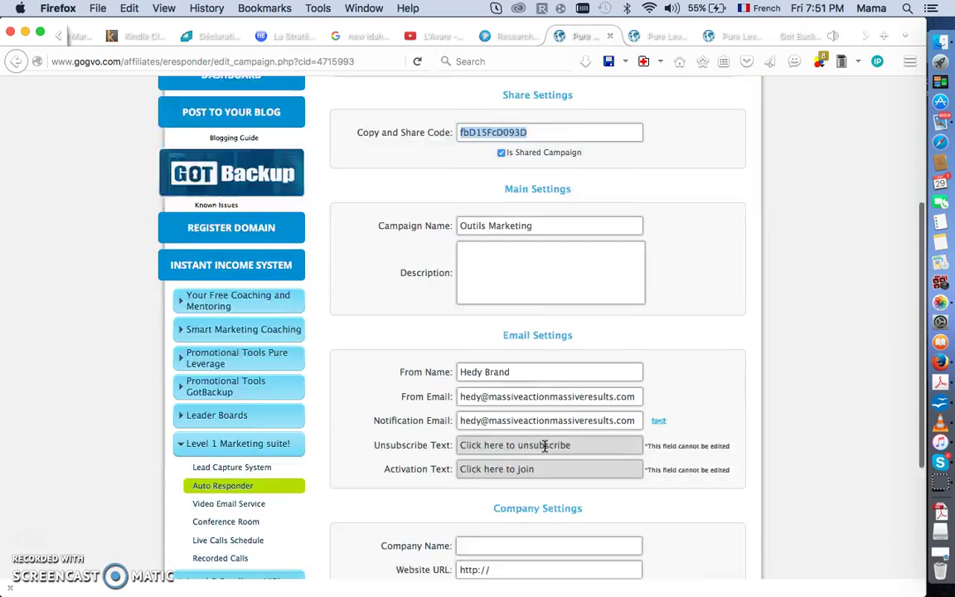
pyautogui.tripleClick(515, 378)
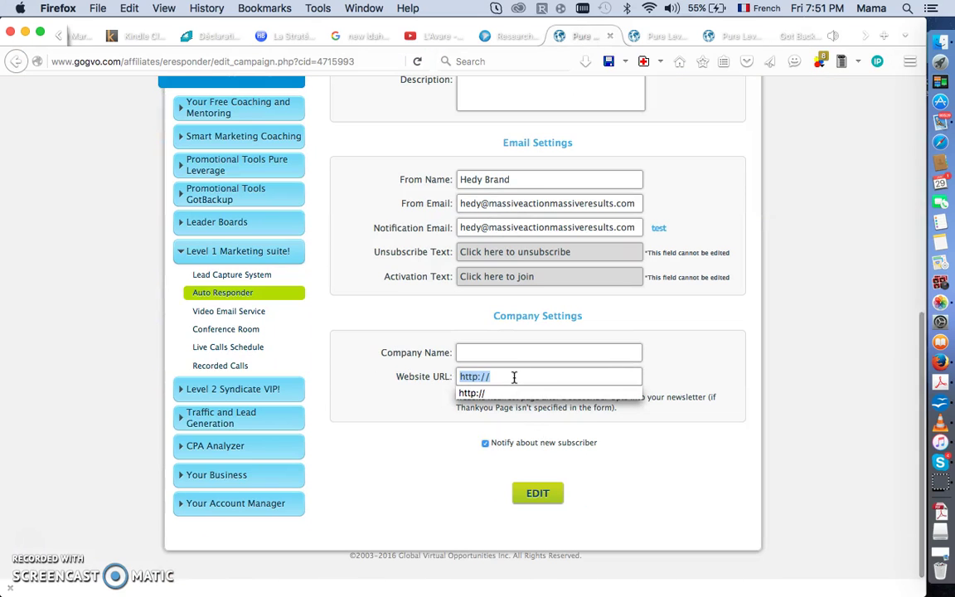
pyautogui.press('super+v')
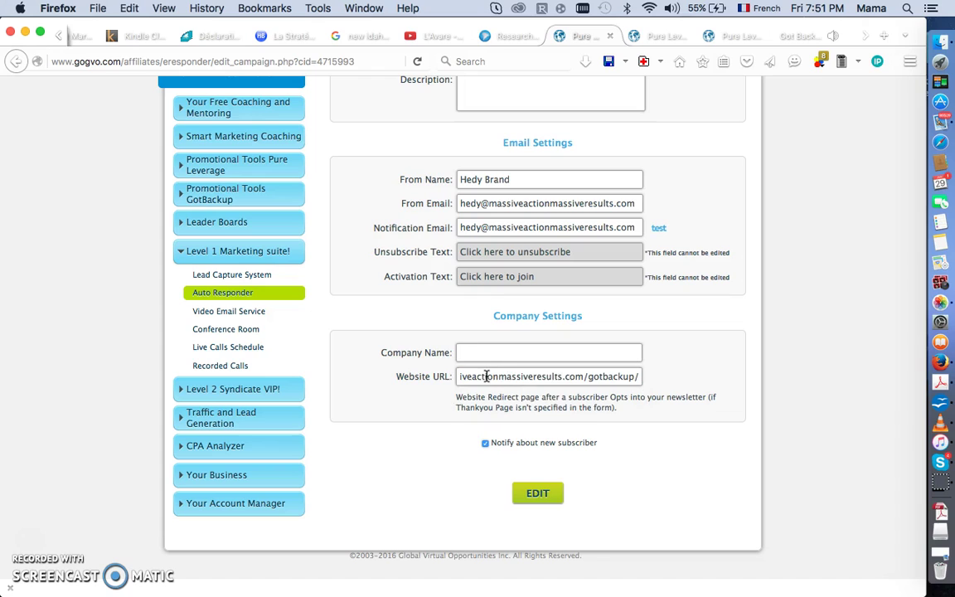
pyautogui.press('Left')
pyautogui.press('Left')
pyautogui.press('Left')
pyautogui.press('Left')
pyautogui.press('Left')
pyautogui.press('Left')
pyautogui.press('Left')
pyautogui.press('Left')
pyautogui.press('Left')
pyautogui.press('Left')
pyautogui.press('Left')
pyautogui.press('Left')
pyautogui.press('Left')
pyautogui.press('Left')
pyautogui.press('Left')
pyautogui.press('Left')
pyautogui.press('Left')
pyautogui.press('Left')
pyautogui.press('Left')
pyautogui.press('Left')
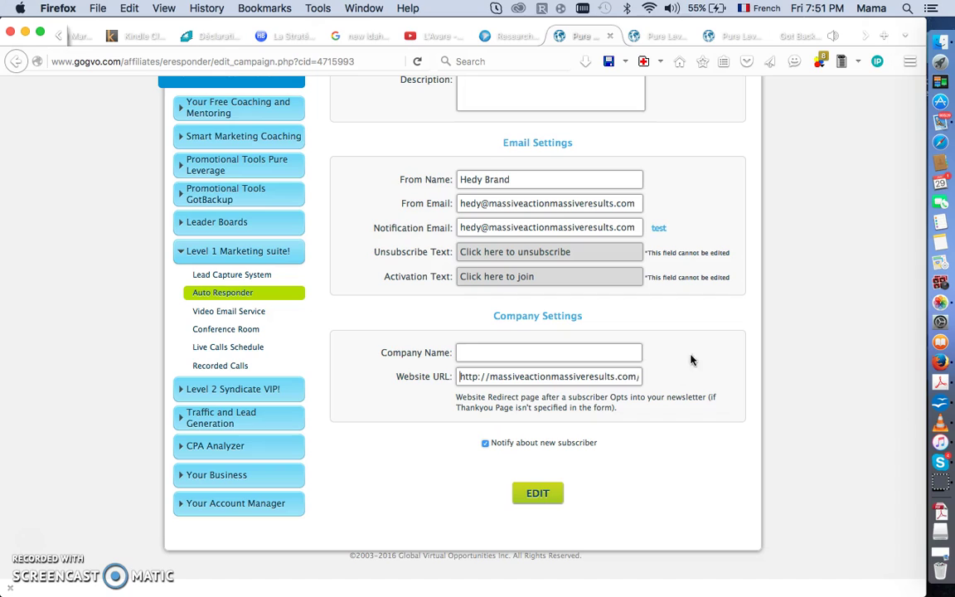
pyautogui.press('Right')
pyautogui.press('Right')
pyautogui.press('Right')
pyautogui.press('Right')
pyautogui.press('Right')
pyautogui.press('Right')
pyautogui.press('Right')
pyautogui.press('Right')
pyautogui.press('Right')
pyautogui.press('Right')
pyautogui.press('Right')
pyautogui.press('Right')
pyautogui.press('Right')
pyautogui.press('Right')
pyautogui.press('Right')
pyautogui.press('Right')
pyautogui.press('Right')
pyautogui.press('Right')
pyautogui.press('Right')
pyautogui.press('Right')
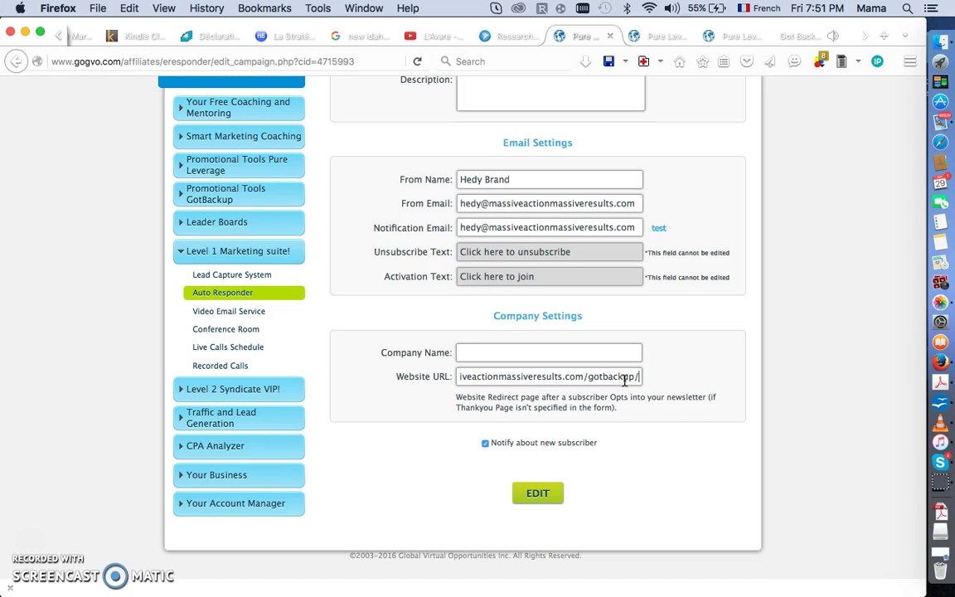
pyautogui.scroll(5, 626, 379)
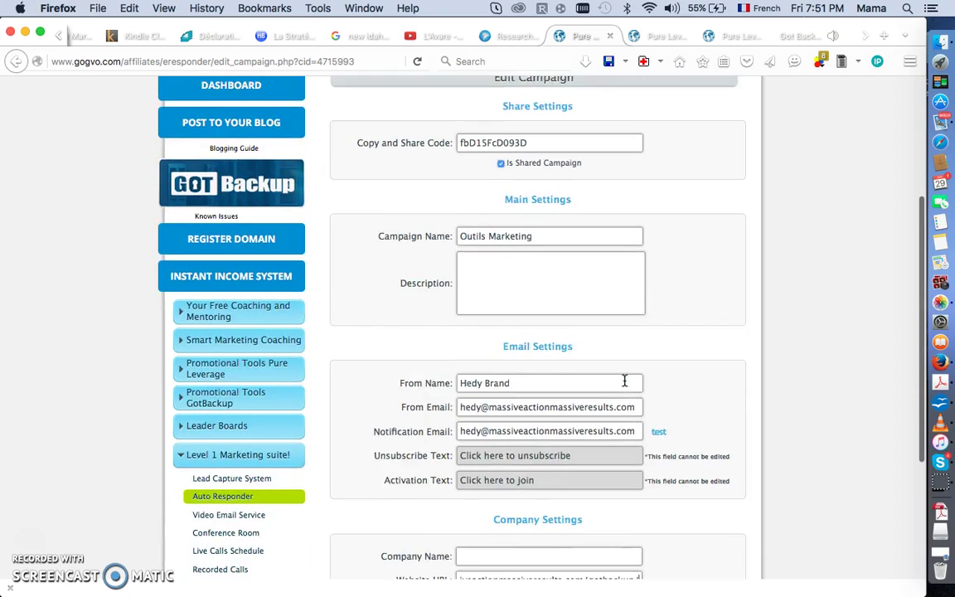
# Append ?id= plus the affiliate ID to the gotbackup/ redirect URL, correcting a typo.
pyautogui.scroll(-5, 625, 380)
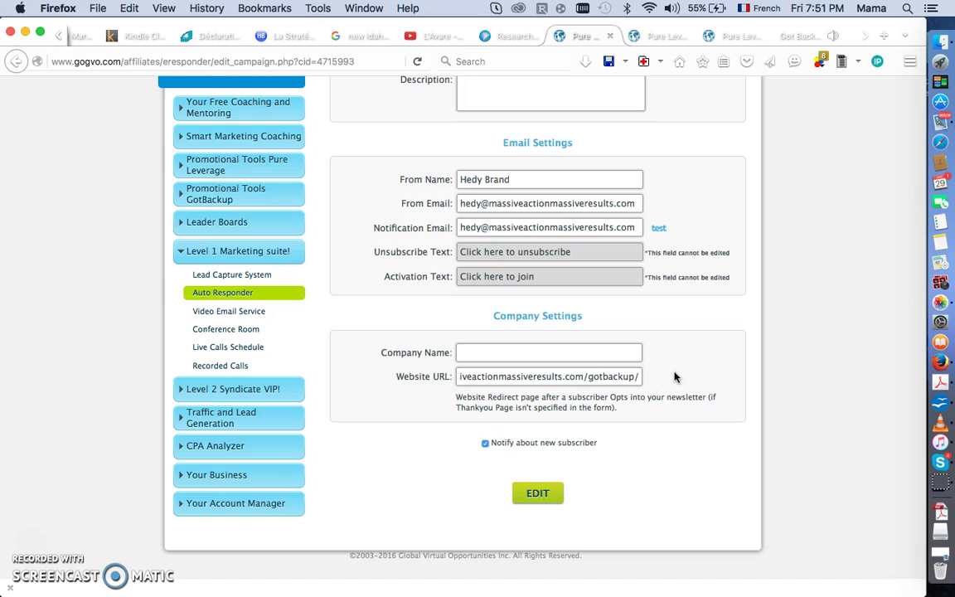
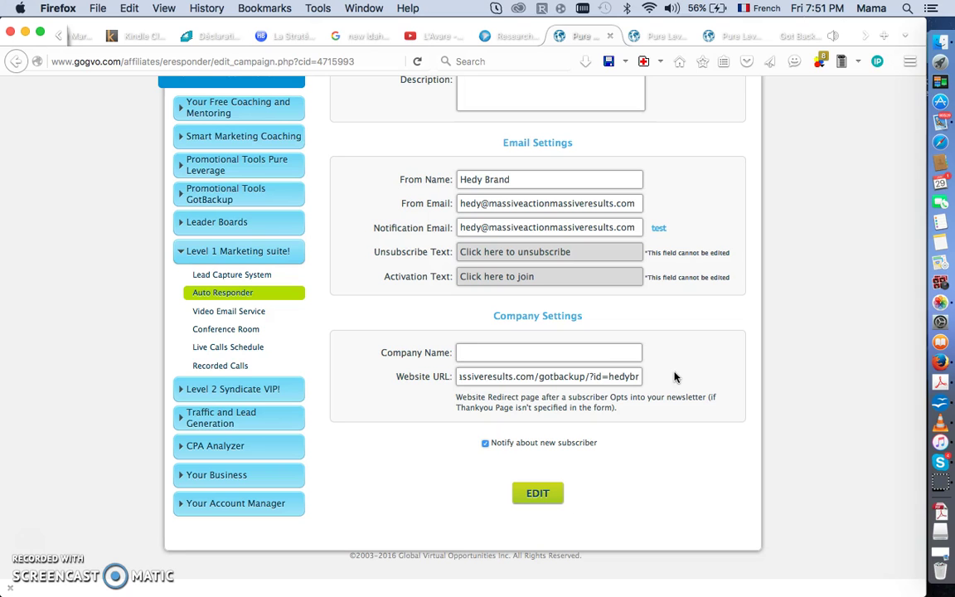
pyautogui.scroll(5, 783, 207)
pyautogui.scroll(-4, 781, 209)
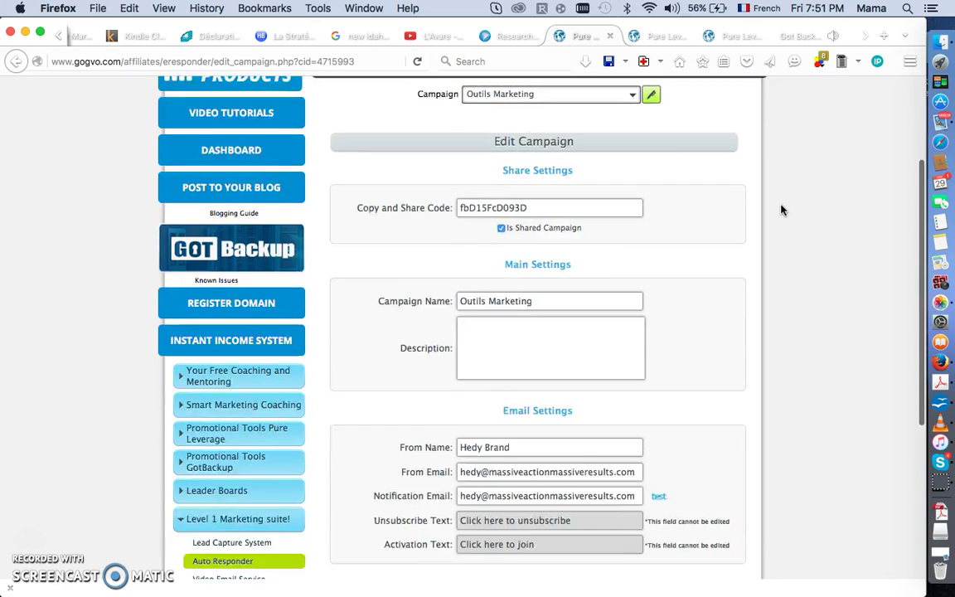
pyautogui.scroll(-2, 729, 331)
pyautogui.scroll(5, 729, 339)
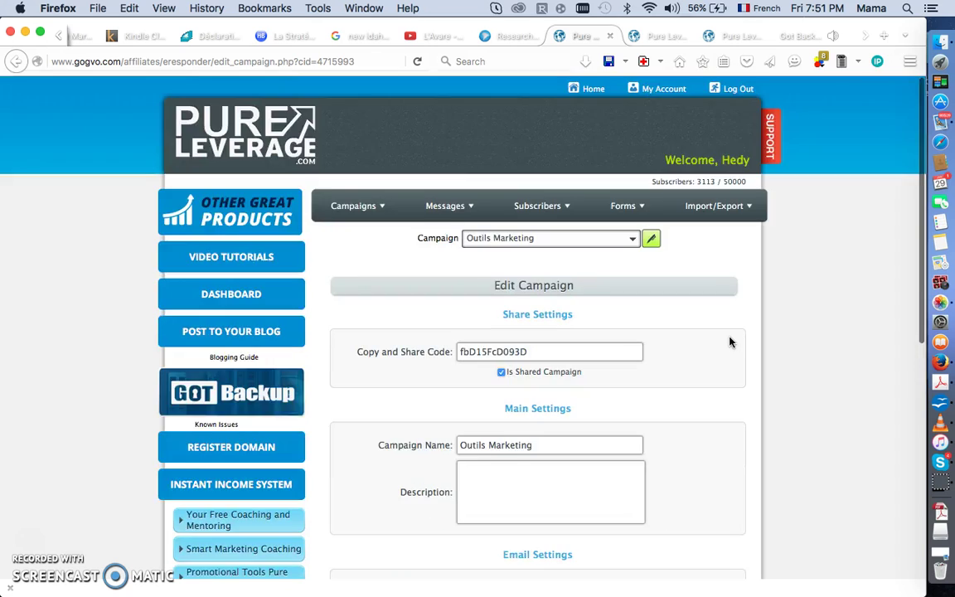
pyautogui.scroll(-4, 730, 341)
pyautogui.scroll(-1, 730, 341)
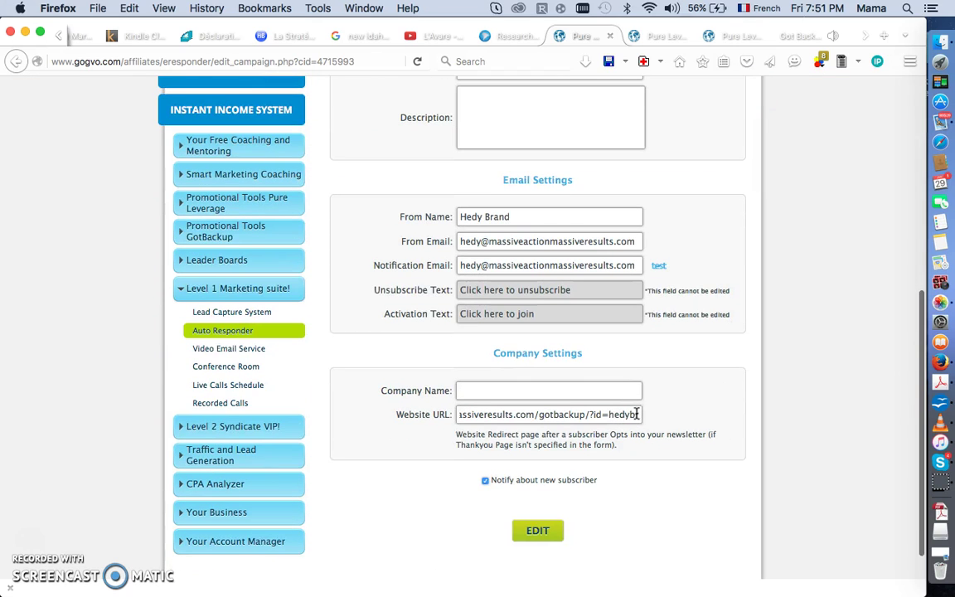
pyautogui.press('BackSpace')
pyautogui.press('BackSpace')
pyautogui.press('BackSpace')
pyautogui.press('BackSpace')
pyautogui.press('BackSpace')
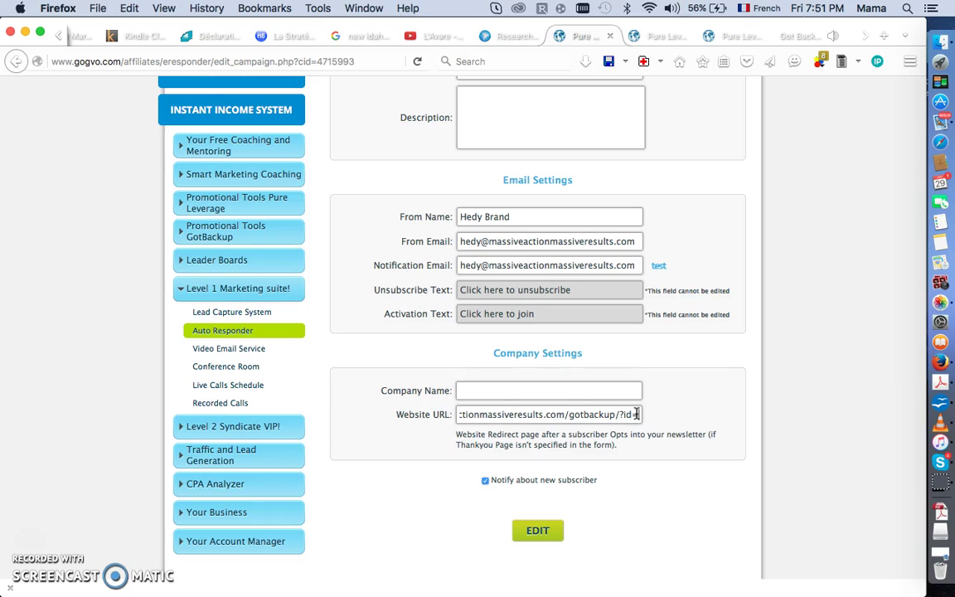
pyautogui.write('wp')
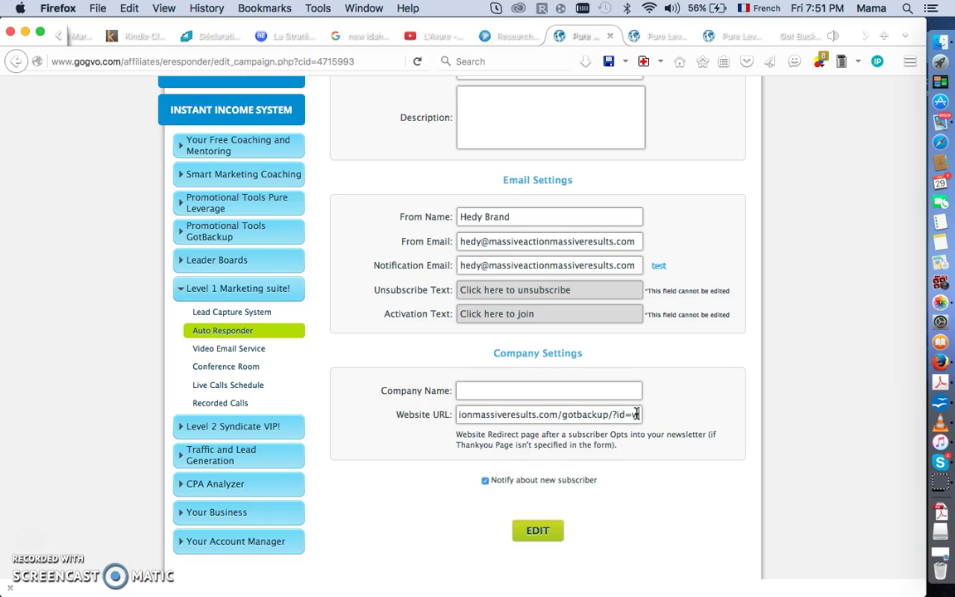
pyautogui.write('h')
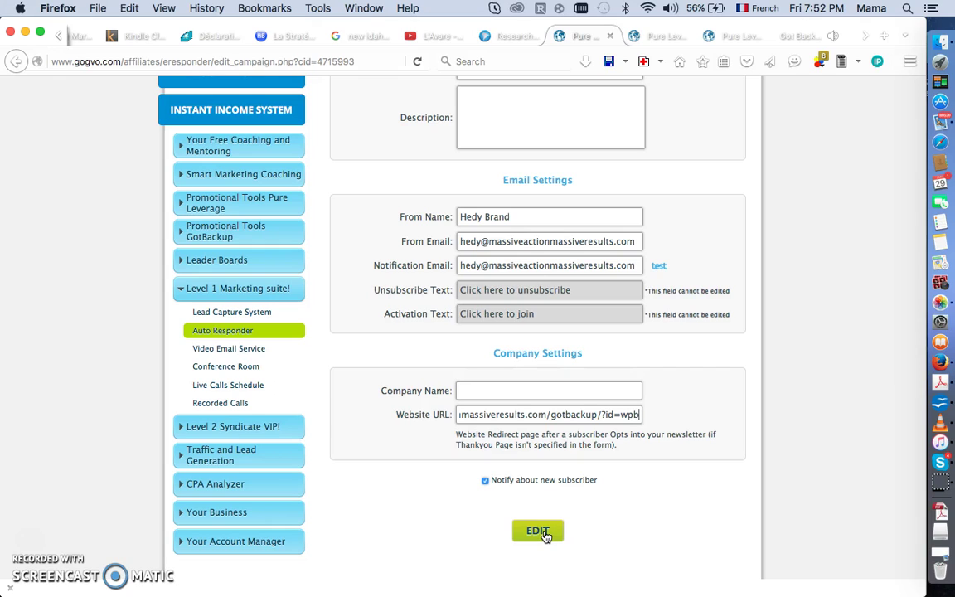
# Save the Outils Marketing campaign with its GotBackup redirect URL and scroll to both Outils Marketing entries.
pyautogui.click(538, 532)
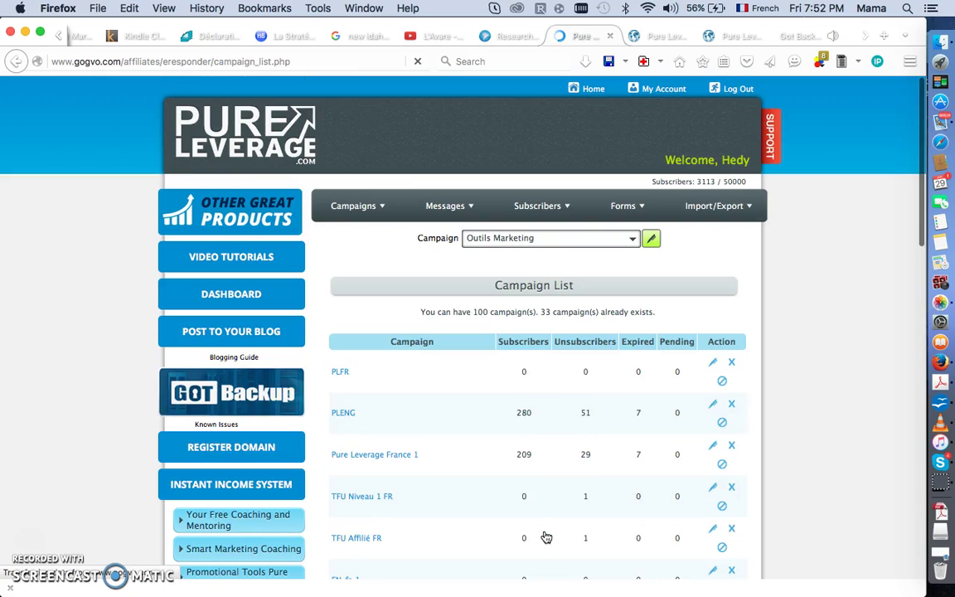
pyautogui.scroll(-15, 547, 537)
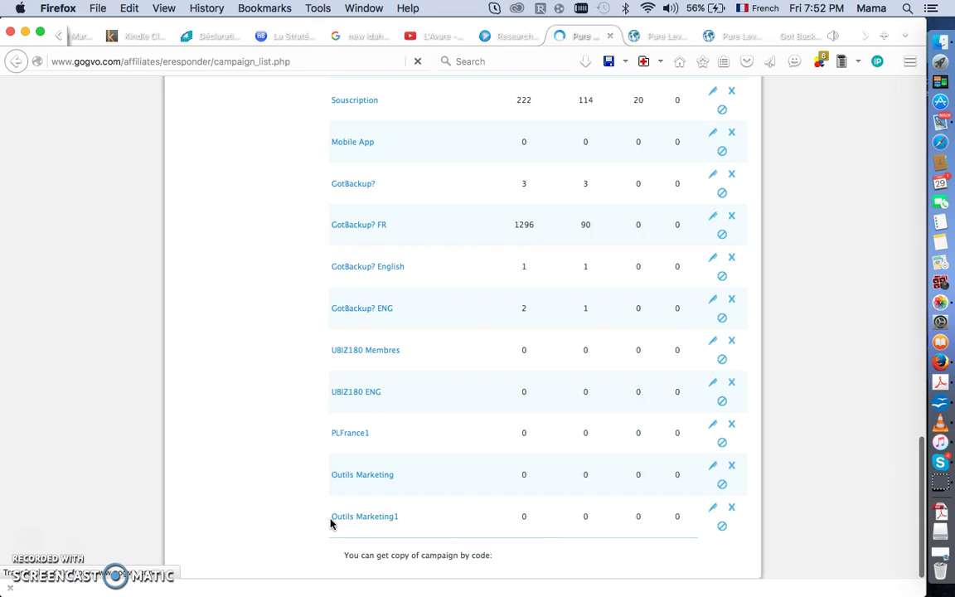